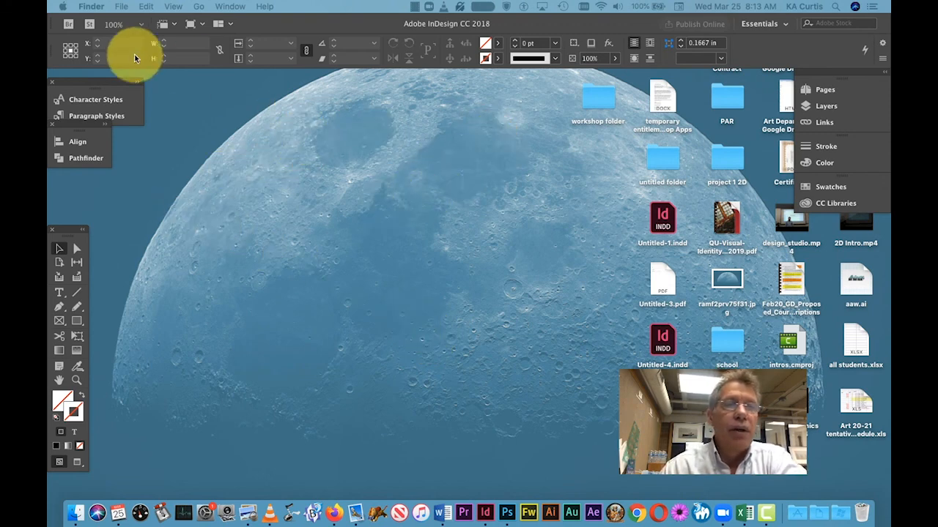
Step: Switch from the Finder to Adobe InDesign CC 2018
key("super+h")
left_click(123, 6)
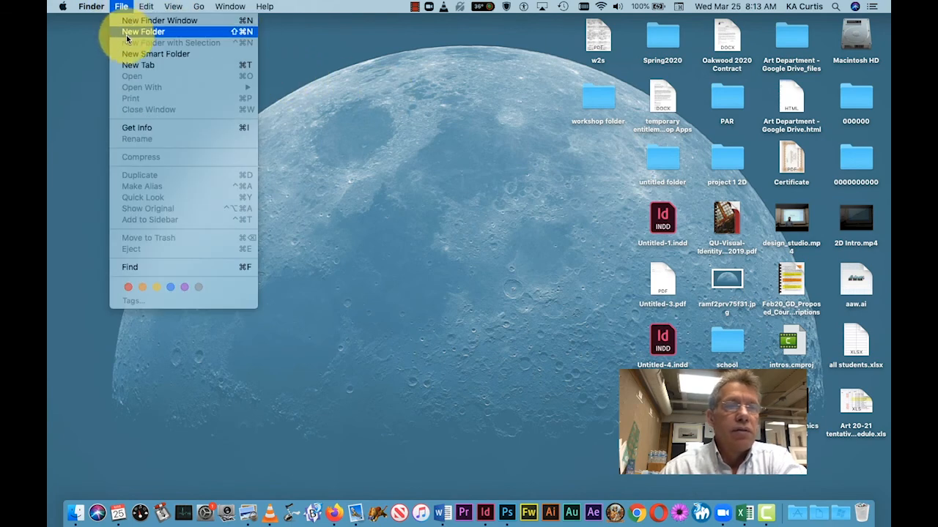
left_click(428, 176)
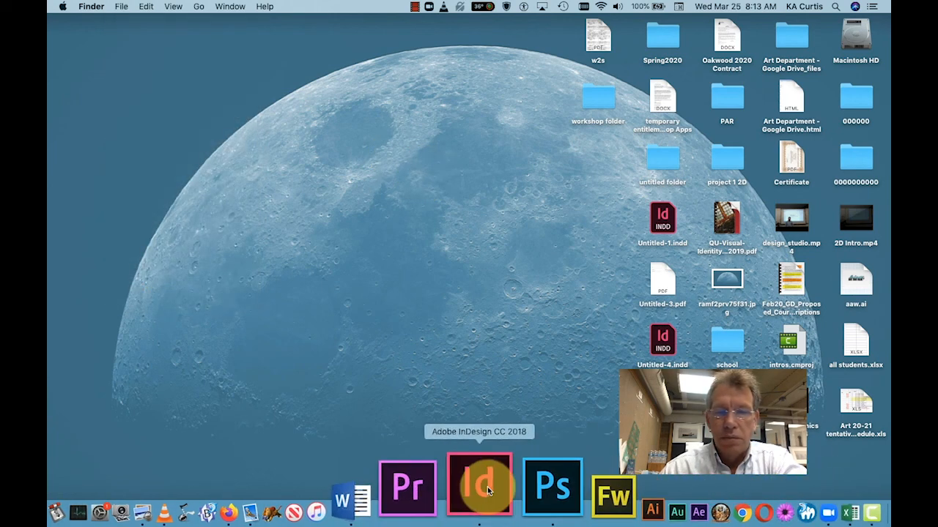
left_click(483, 489)
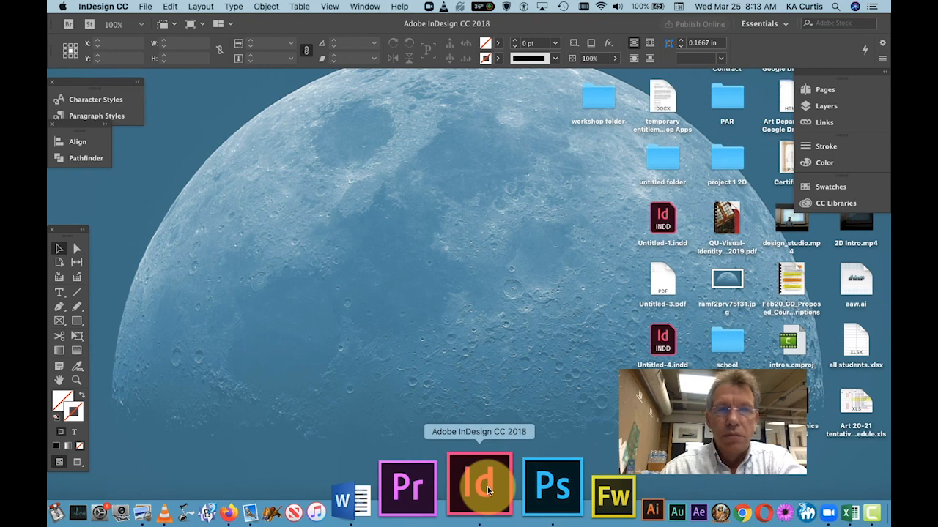
Step: Create a new Letter-size print document, 8.5 x 11 in, with facing pages turned off
left_click(142, 7)
mouse_move(234, 20)
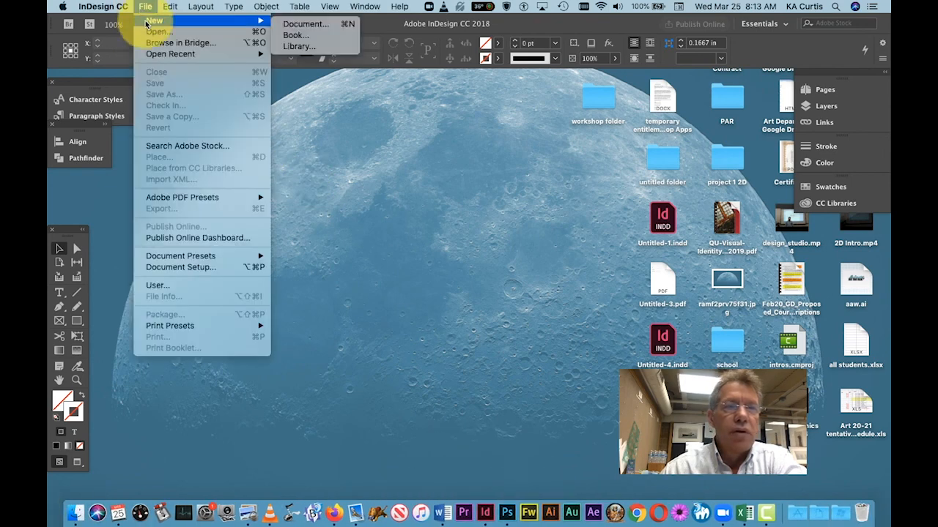
left_click(334, 24)
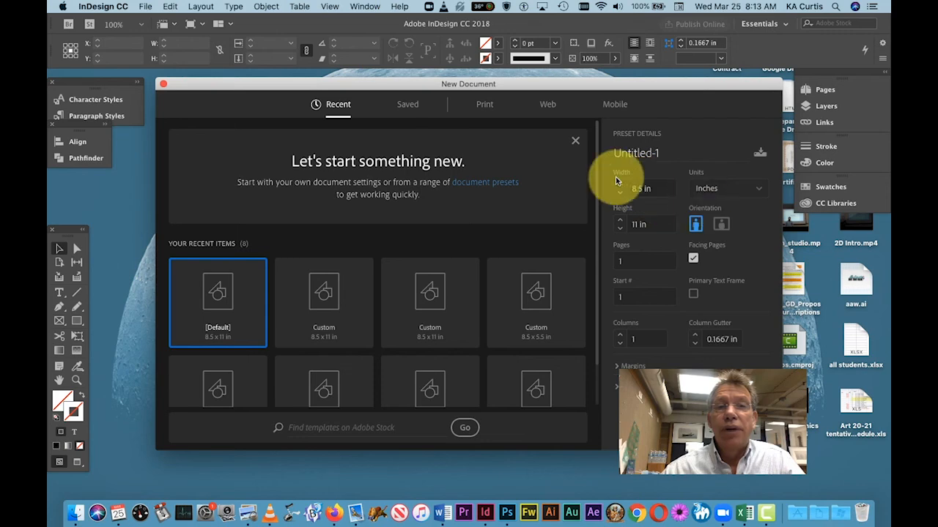
left_click(482, 105)
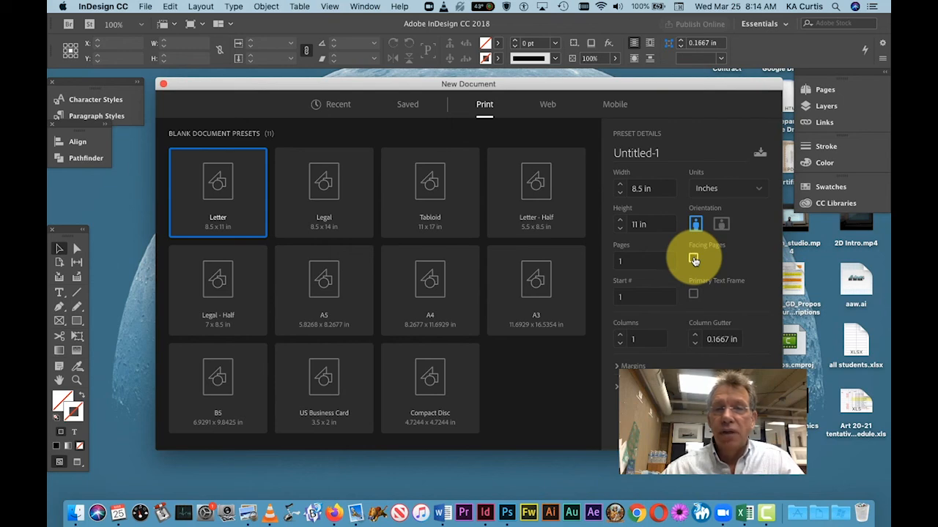
left_click(694, 260)
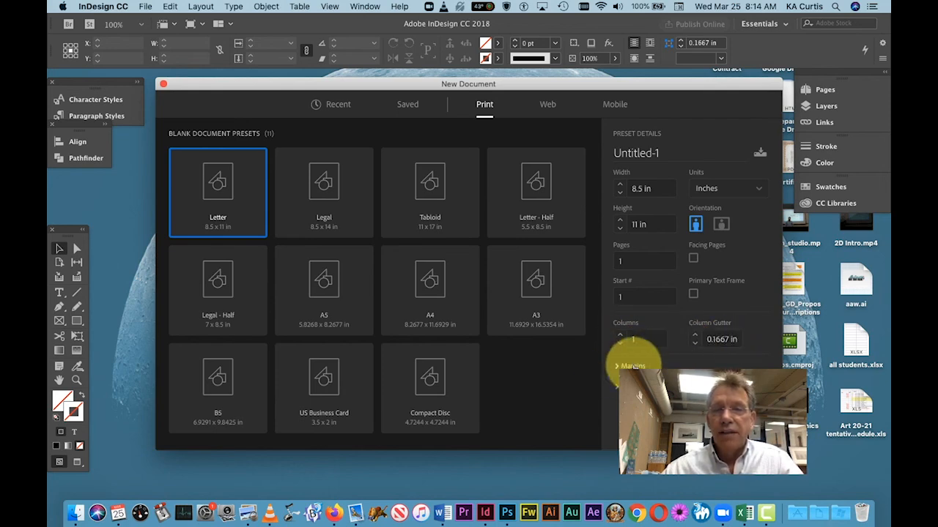
left_click(615, 365)
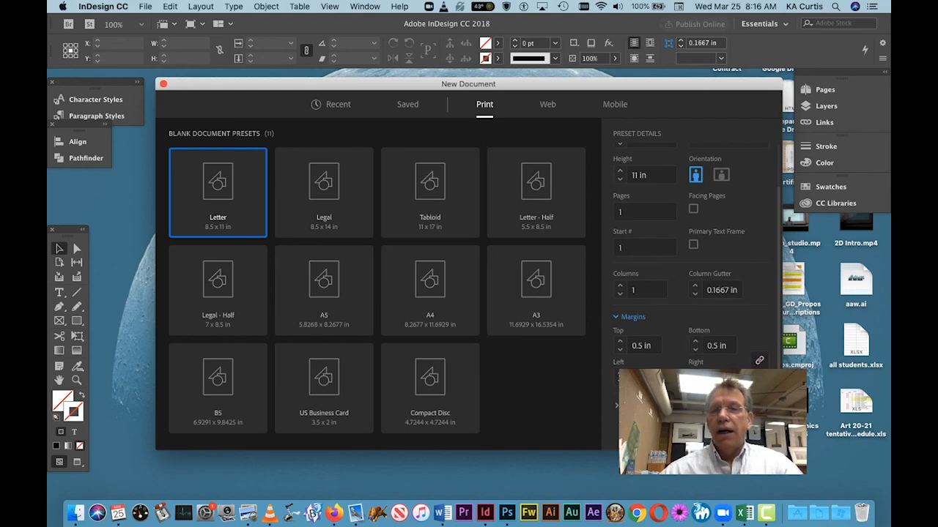
left_click(744, 432)
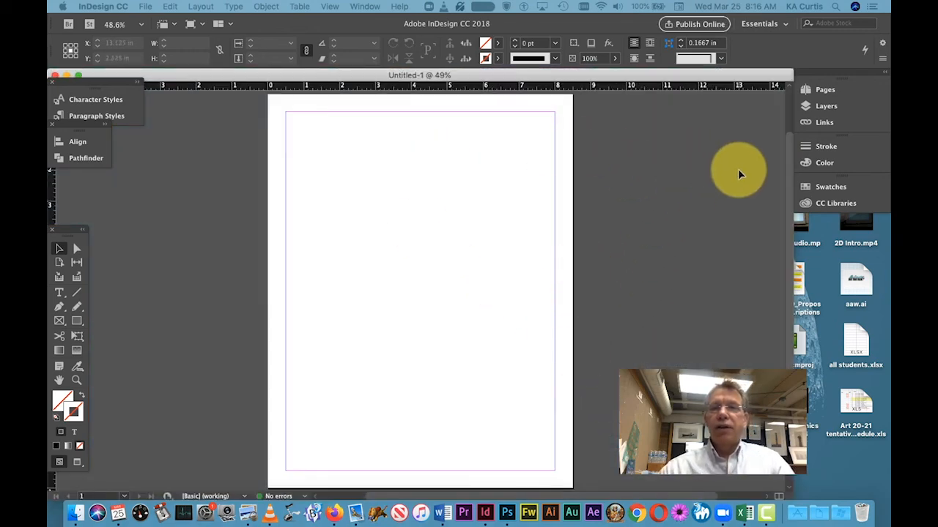
Step: Show the document's pages in an enlarged Pages panel and add a second page based on A-Master
left_click(820, 89)
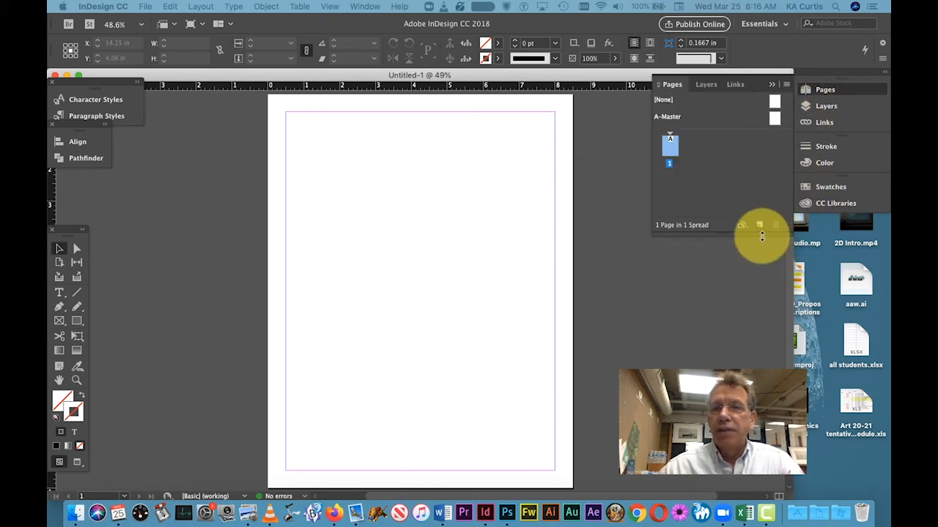
left_click_drag(759, 235, 758, 519)
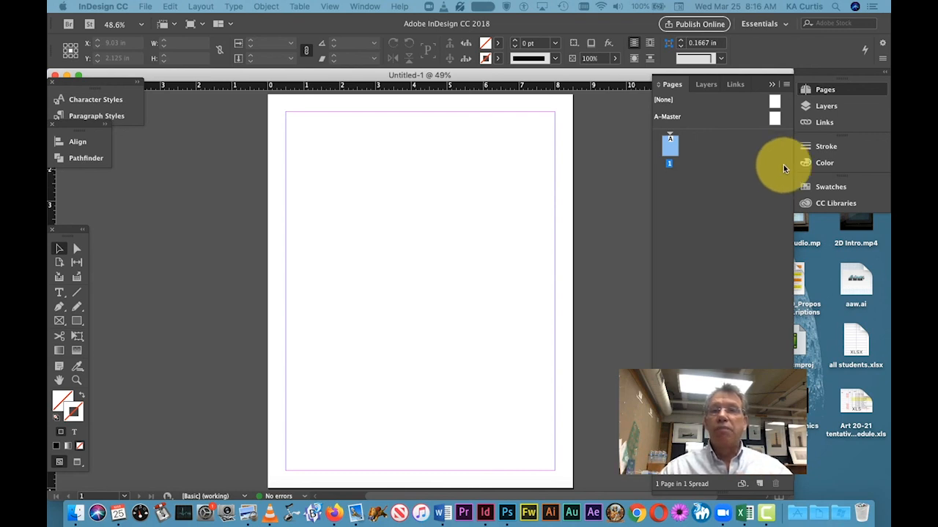
left_click_drag(775, 116, 693, 194)
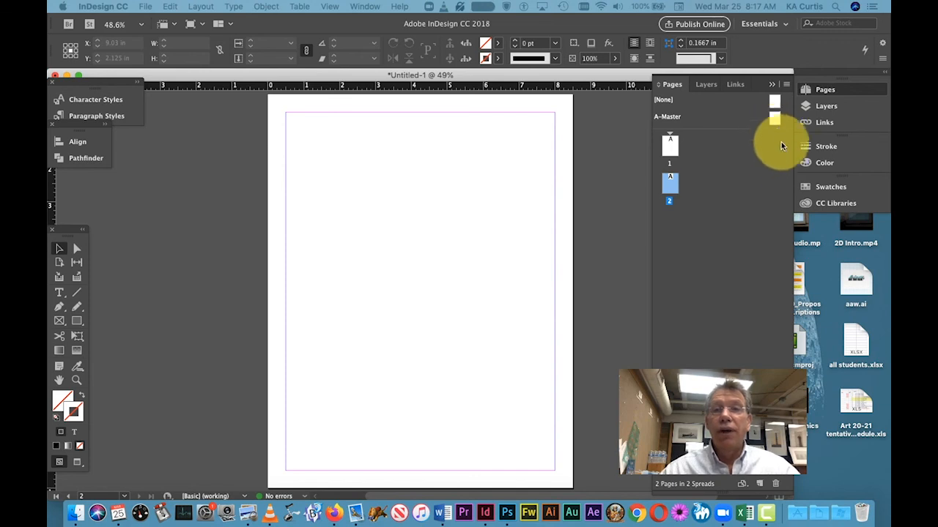
Step: View the A-Master and page 1 in turn, and return to the A-Master for editing
double_click(773, 118)
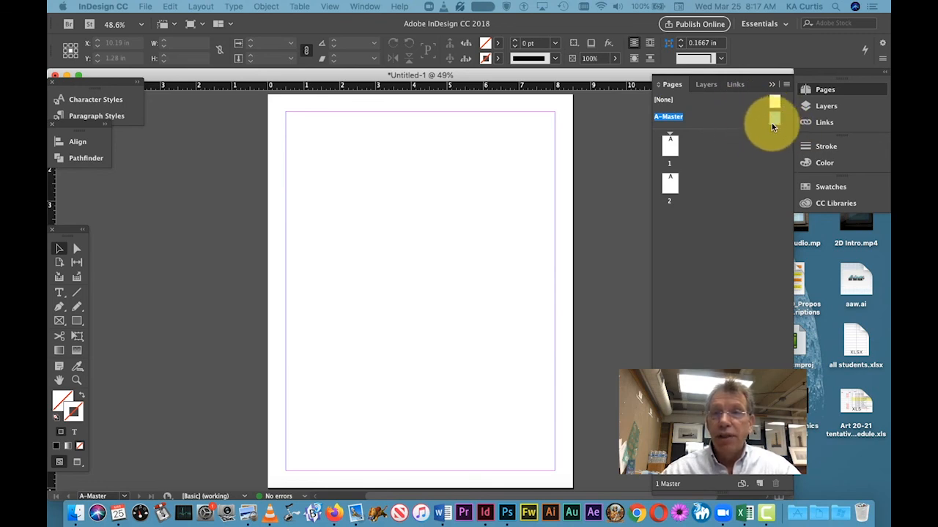
double_click(669, 144)
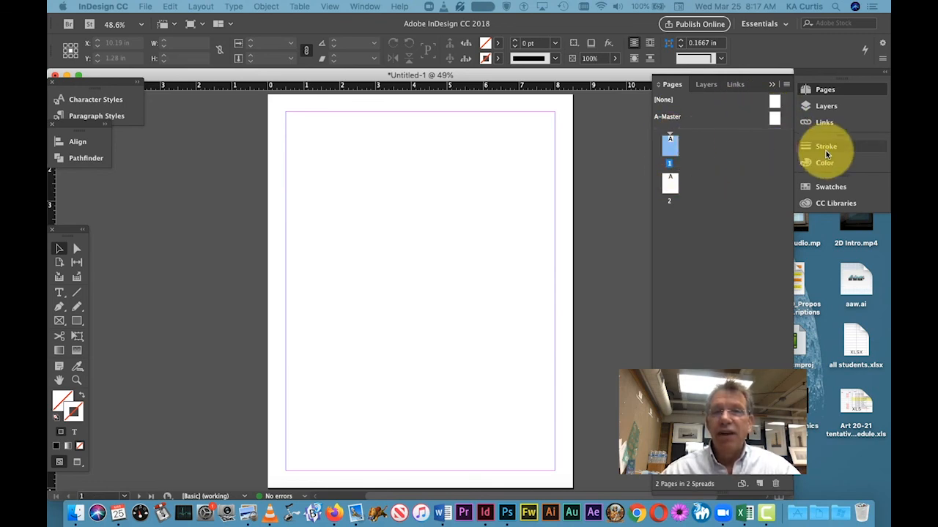
left_click(772, 117)
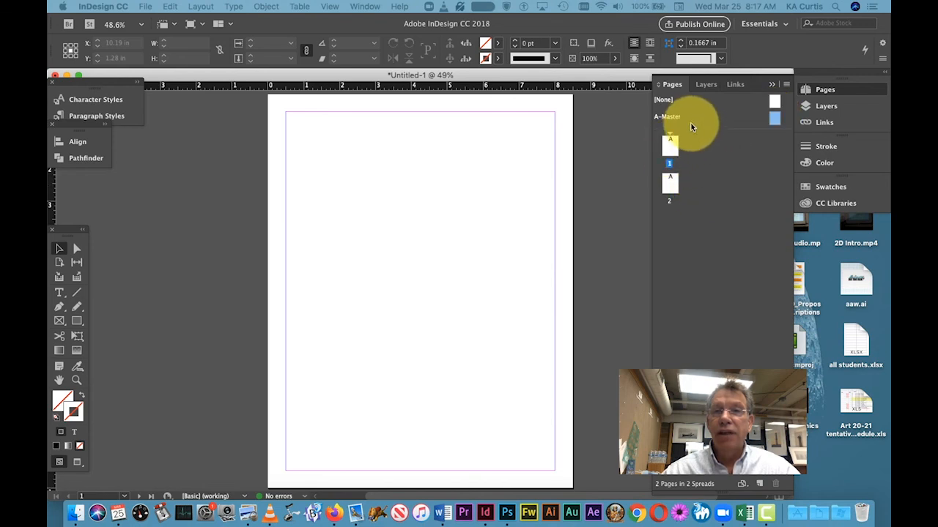
double_click(775, 117)
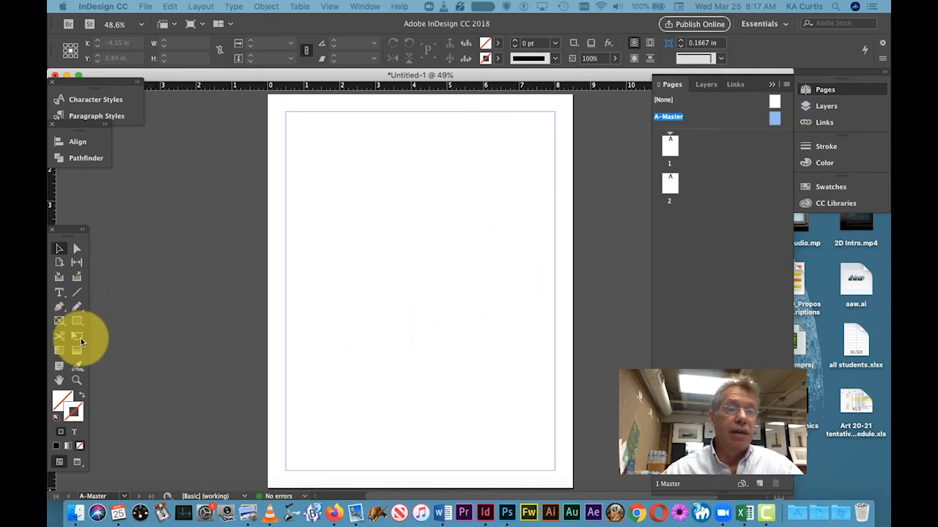
Step: Draw a page-wide footer text frame near the bottom of A-Master and enter "Design Manual", a tab and "Page"
left_click(60, 294)
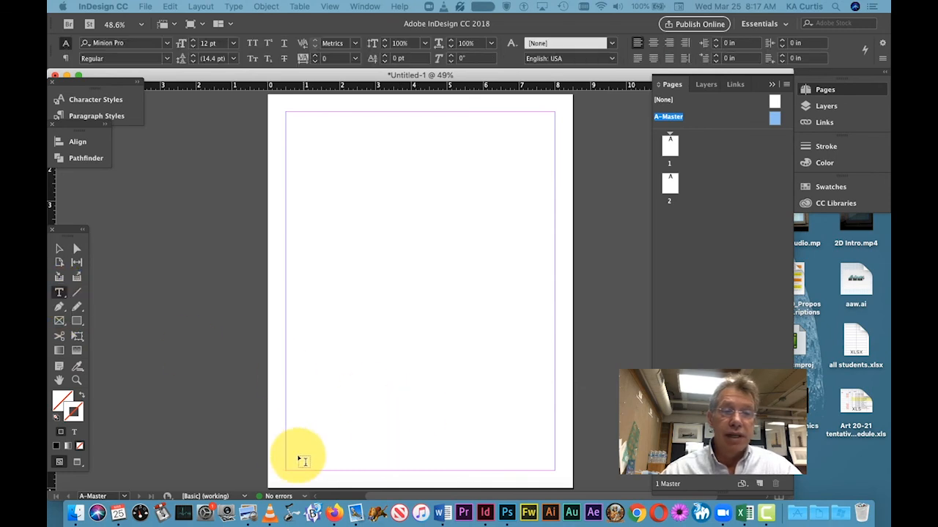
left_click_drag(268, 450, 570, 466)
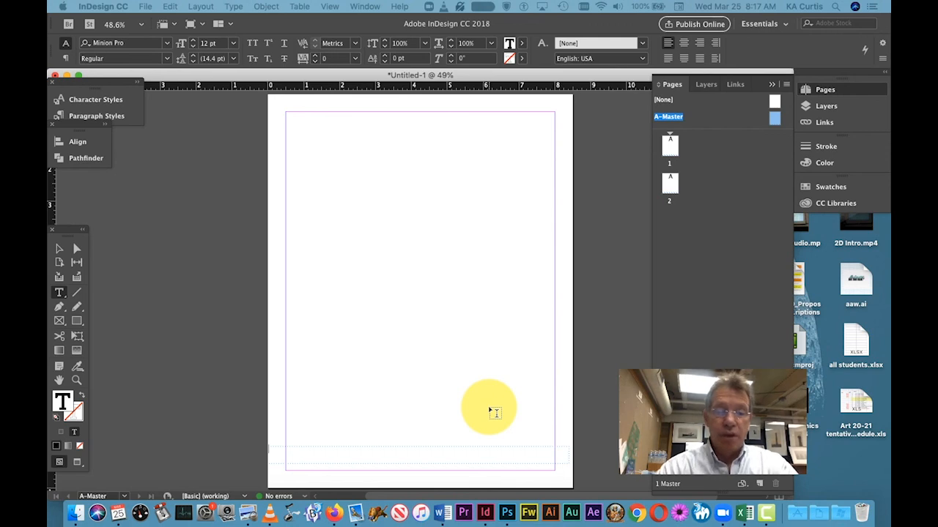
type("Design Manual Page")
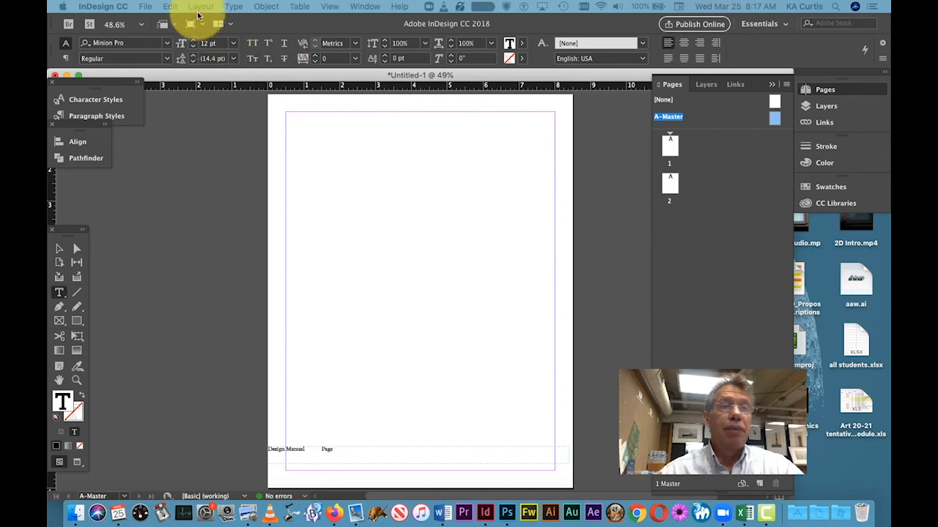
Step: Insert a Current Page Number marker after "Page" in the footer, followed by a tab and "The Keeping Room"
left_click(234, 7)
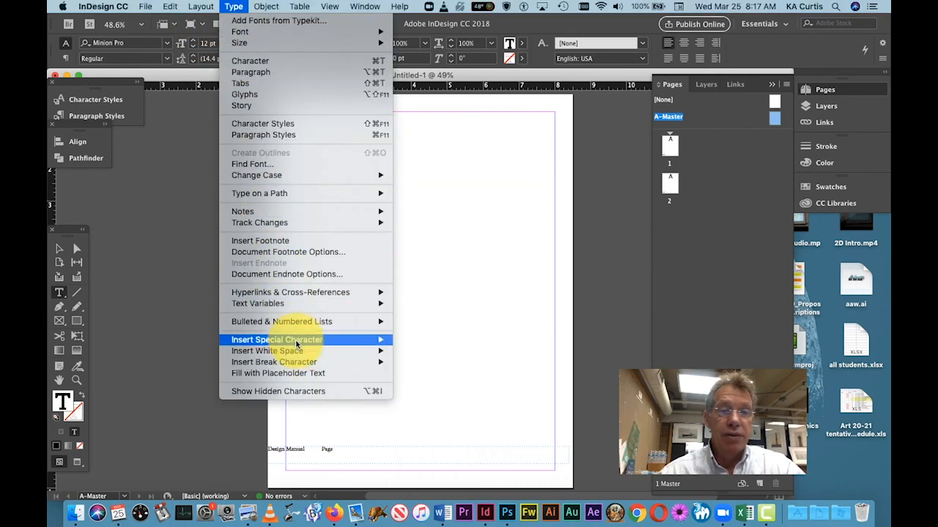
mouse_move(348, 339)
mouse_move(458, 350)
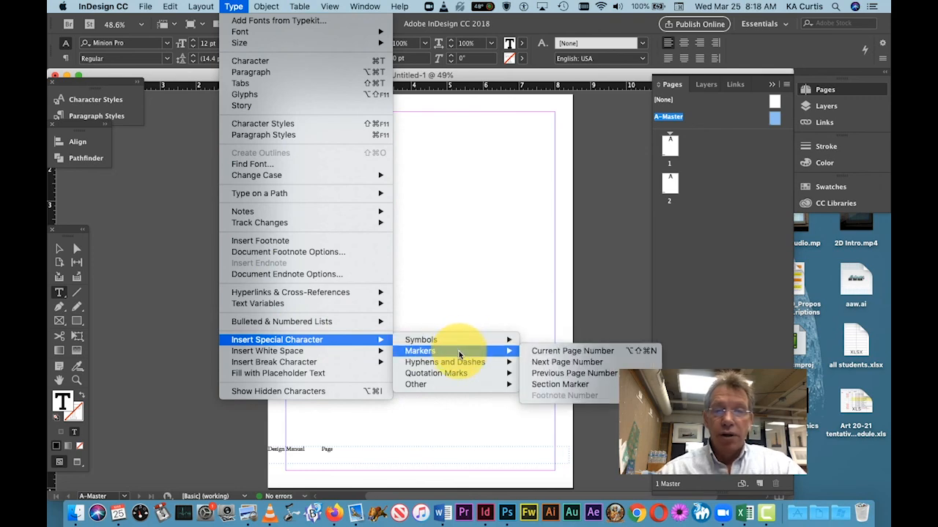
left_click(571, 351)
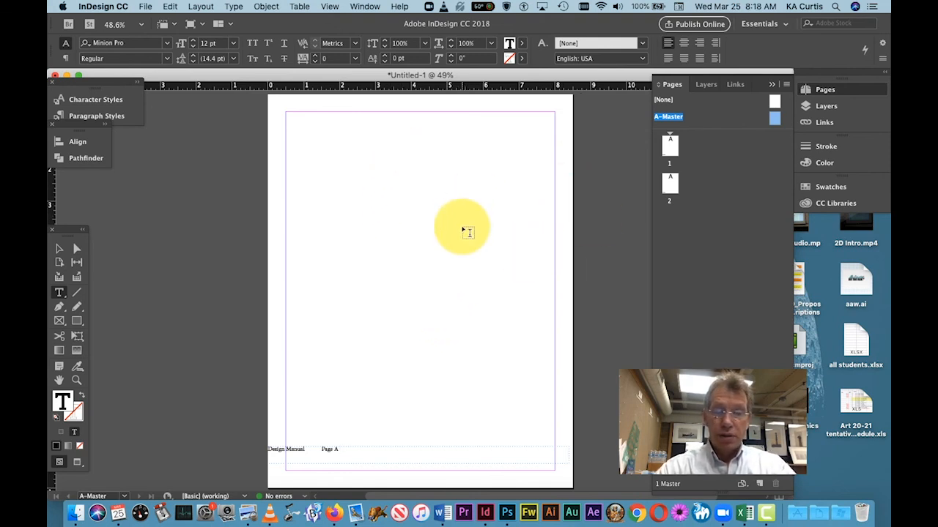
type("The Keeping Room")
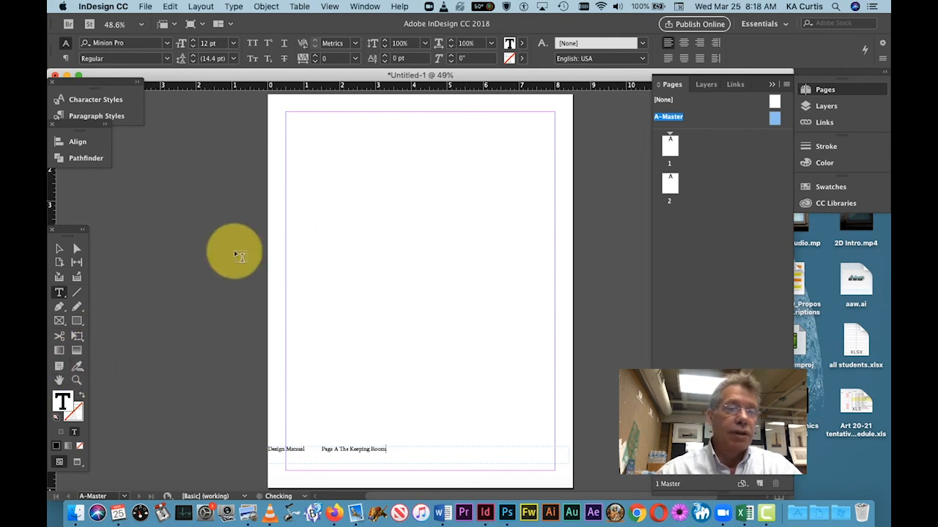
Step: Widen the document window and show the hidden characters in the A-Master footer text
left_click(76, 381)
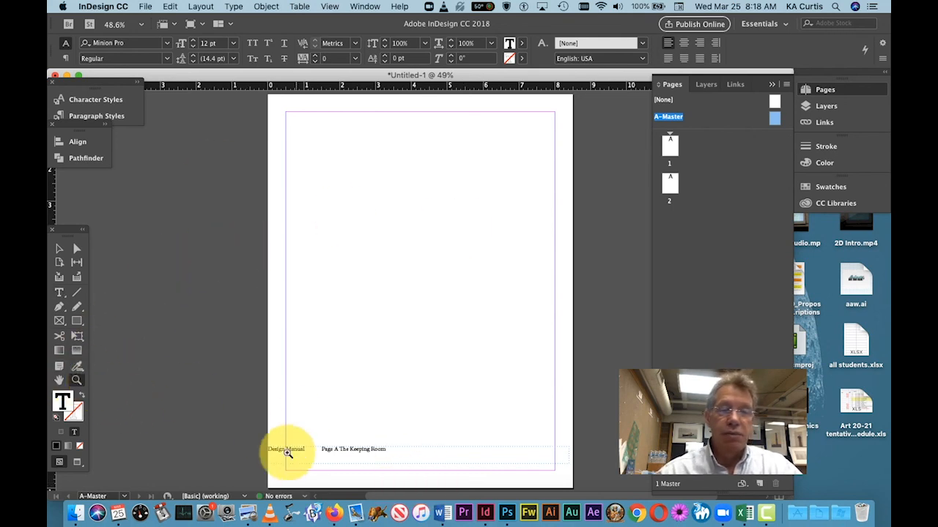
left_click_drag(257, 409, 593, 480)
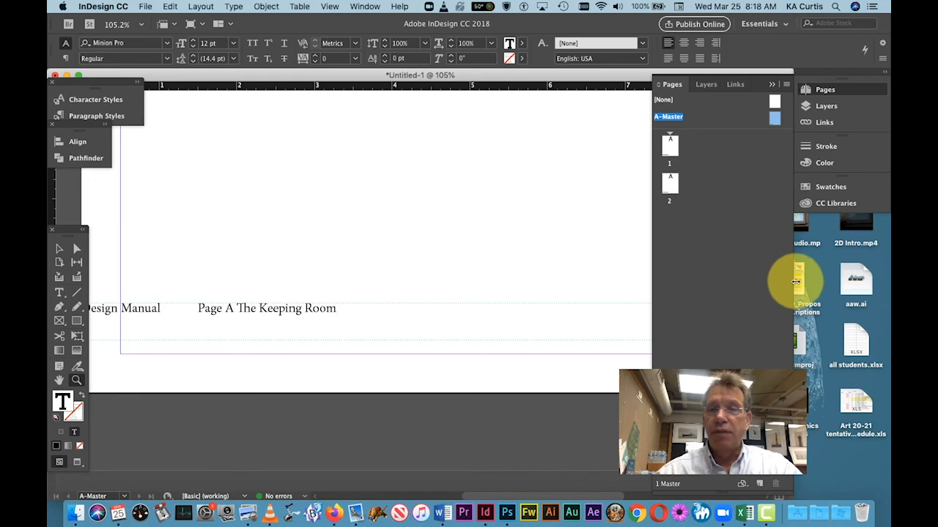
left_click_drag(795, 286, 873, 284)
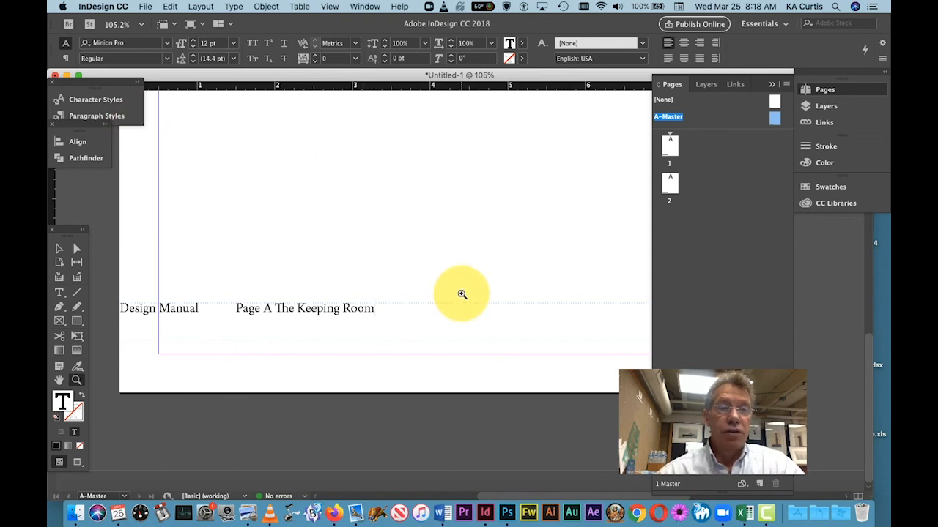
left_click(235, 7)
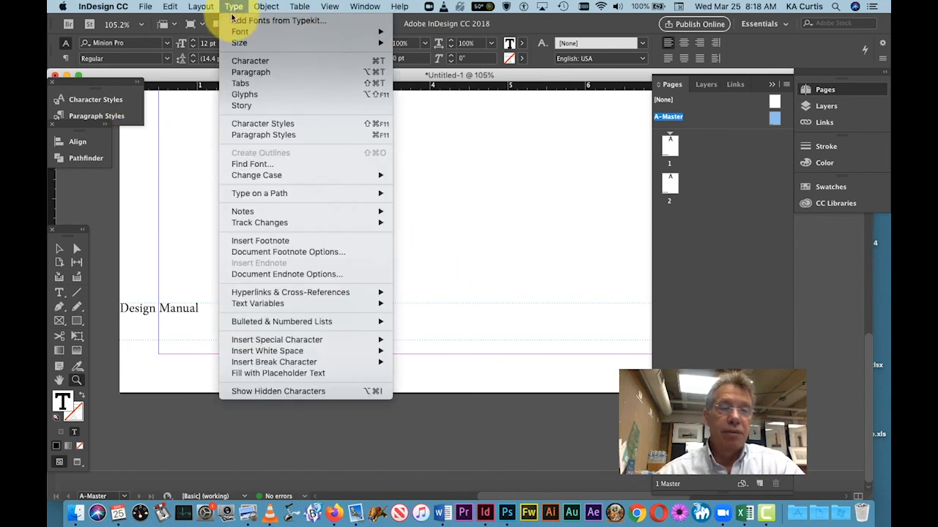
left_click(303, 390)
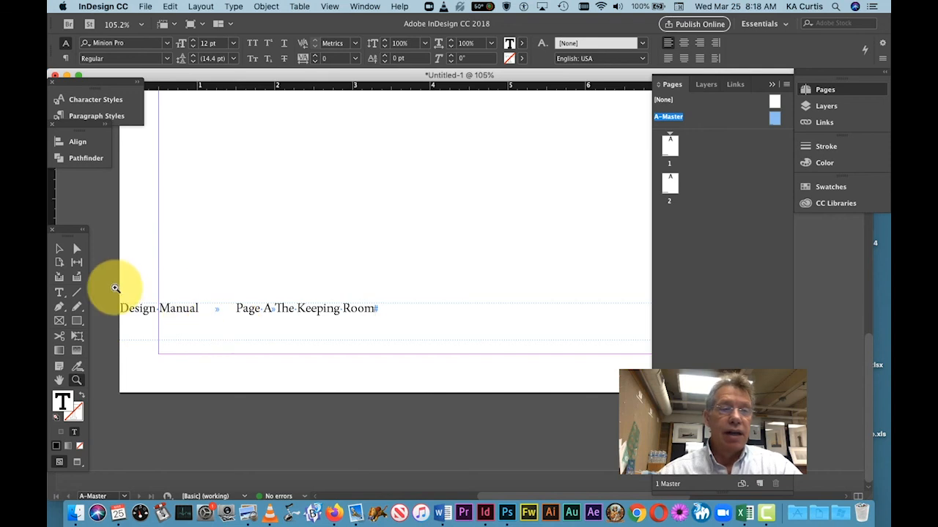
Step: Select all the text in the A-Master footer and show the Tabs ruler above its frame
left_click_drag(106, 257, 572, 367)
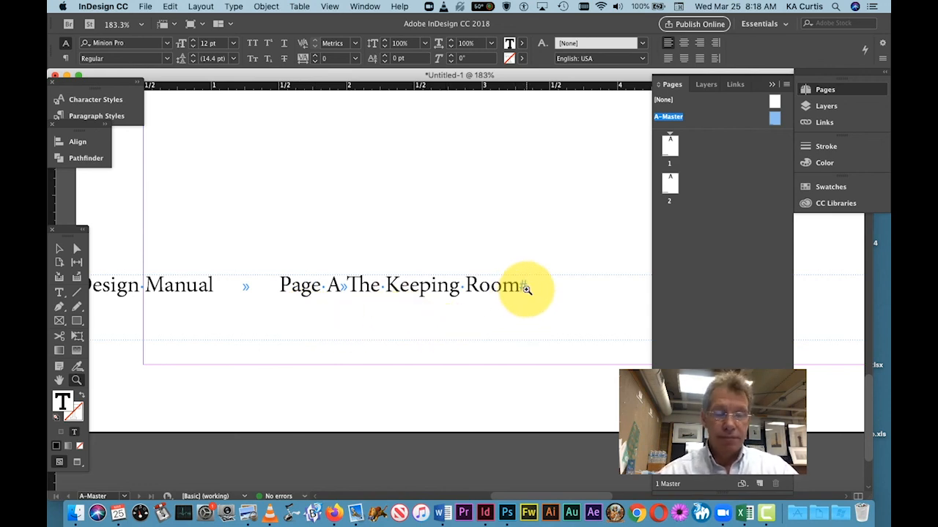
key("super+minus")
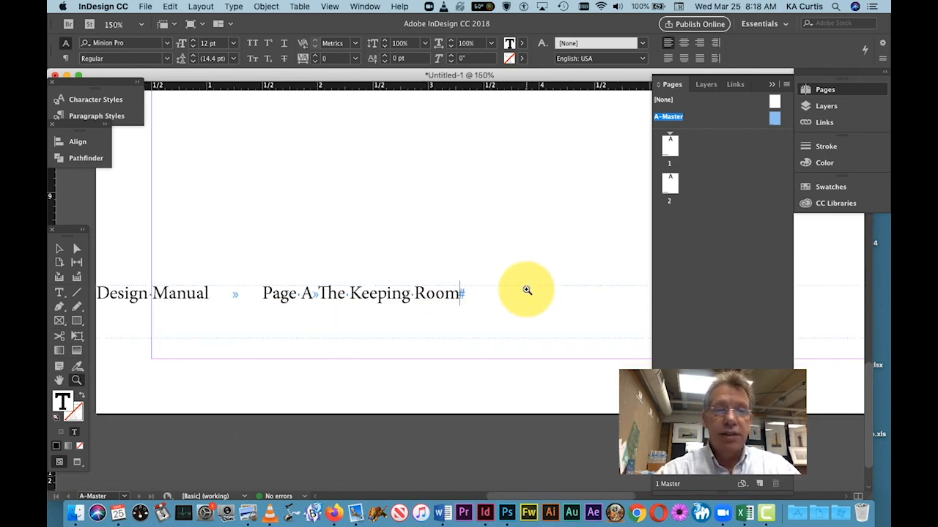
key("super+minus")
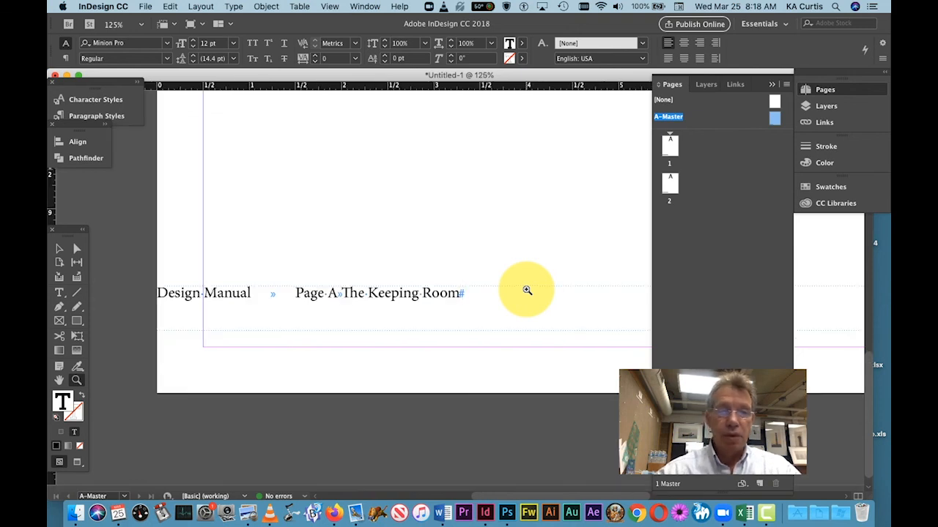
left_click_drag(493, 498, 502, 498)
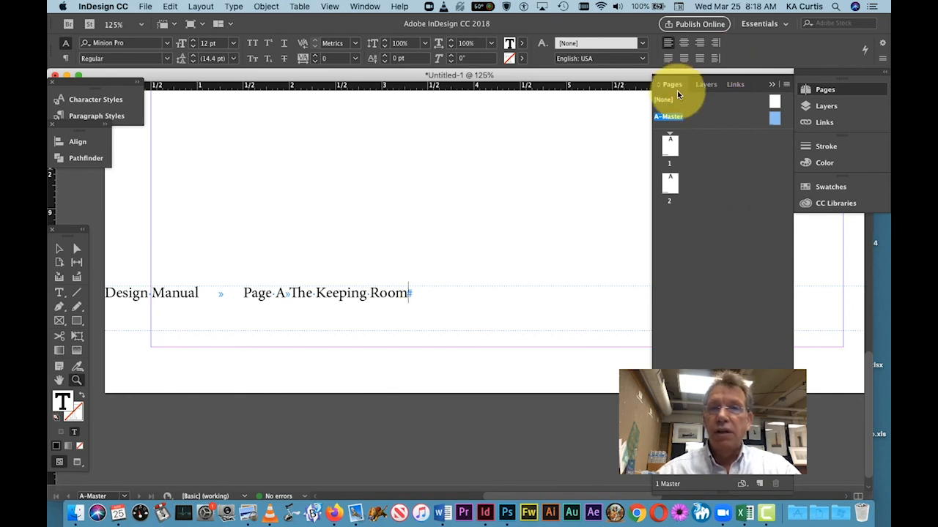
left_click(771, 85)
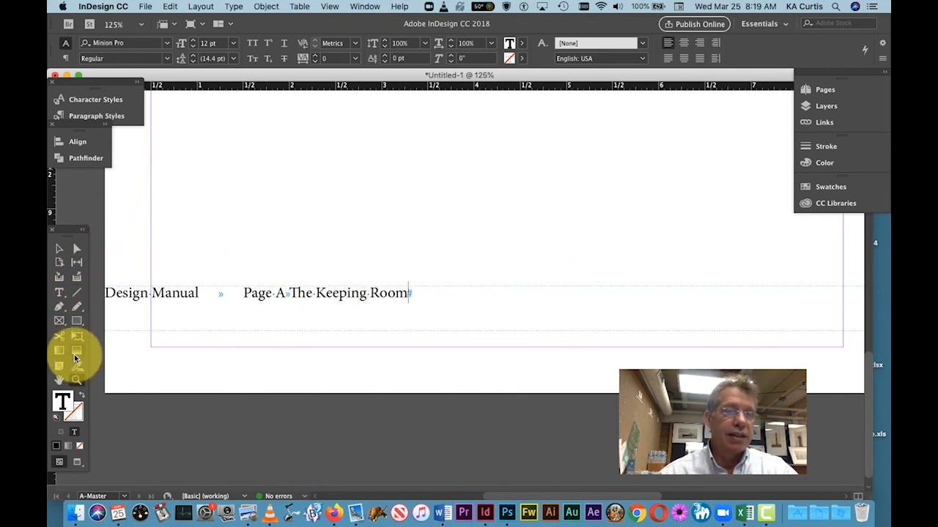
left_click(60, 292)
left_click(312, 294)
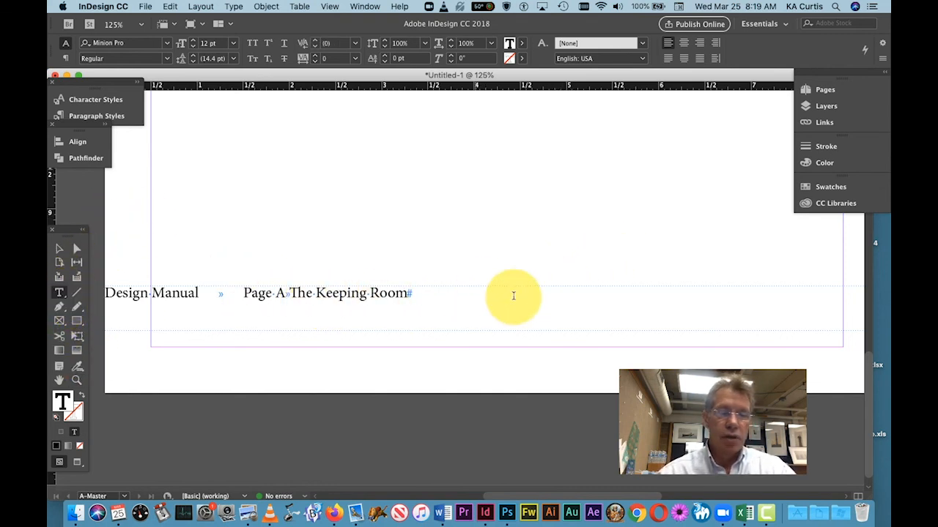
key("super+a")
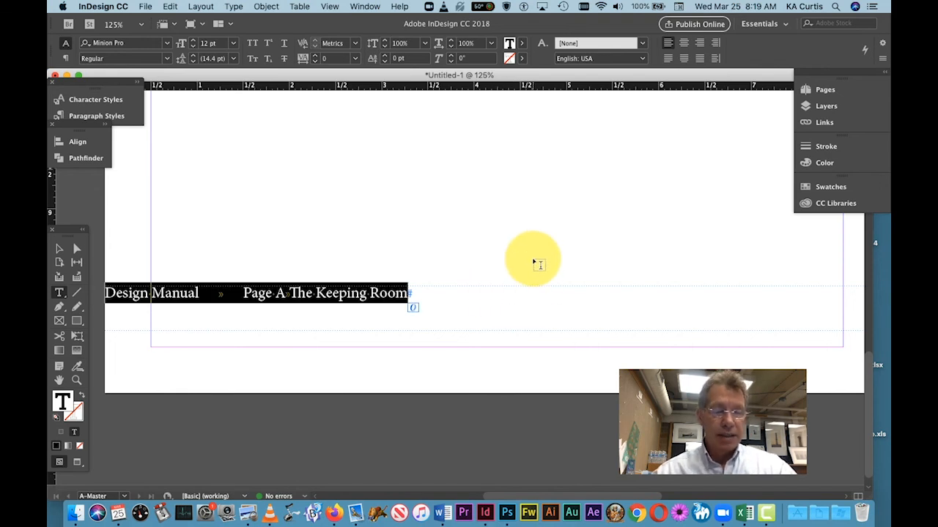
key("super+shift+t")
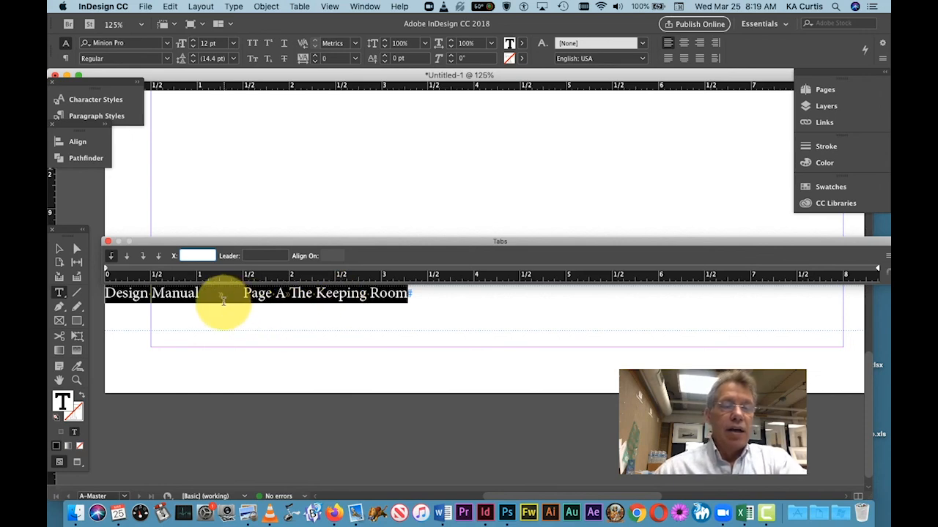
Step: Insert a tab before "Design Manual" in the footer and set a left-aligned tab stop at 0.5 in
left_click(105, 307)
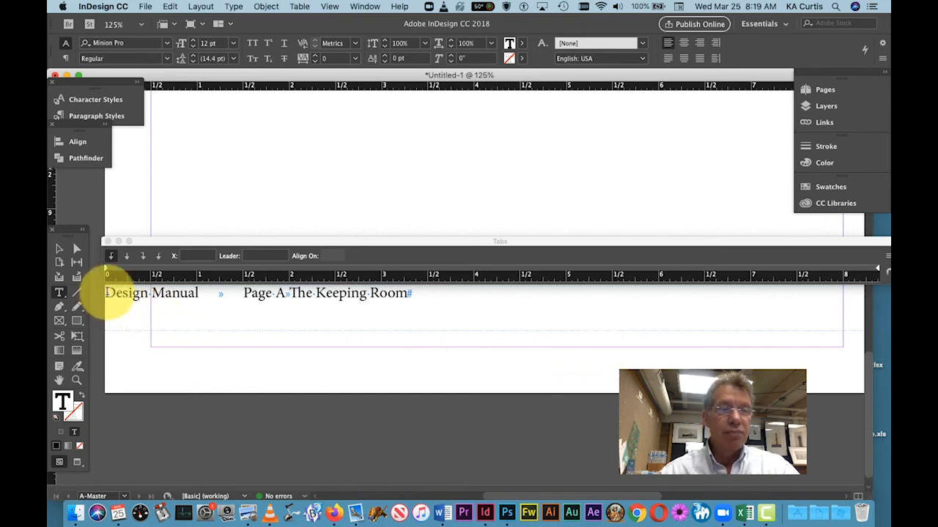
key("Tab")
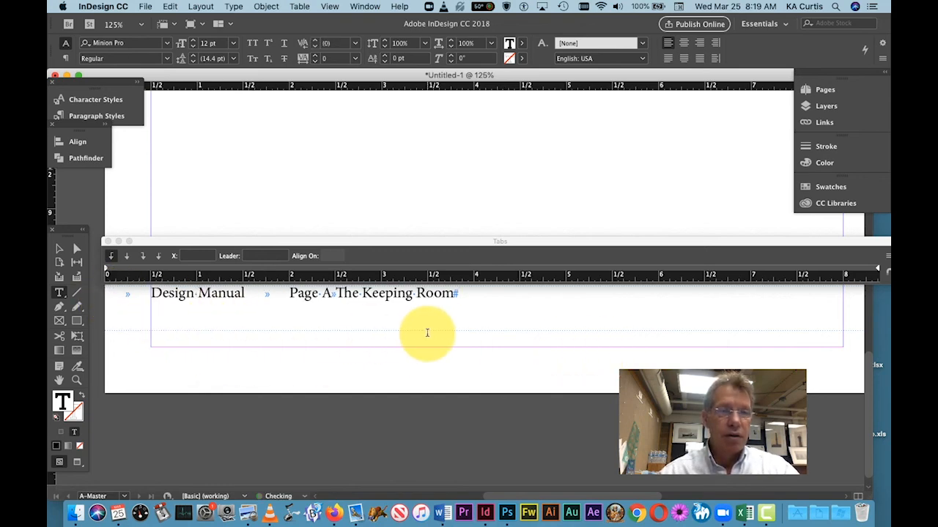
left_click(151, 268)
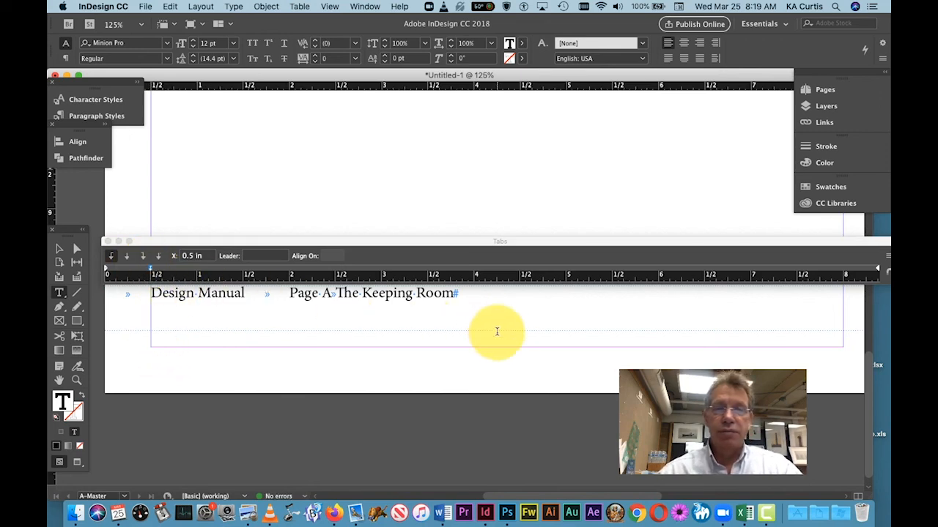
Step: Add a center-aligned tab stop at 3.7639 in for the page number and a right-aligned one at 8 in for "The Keeping Room"
left_click(842, 272)
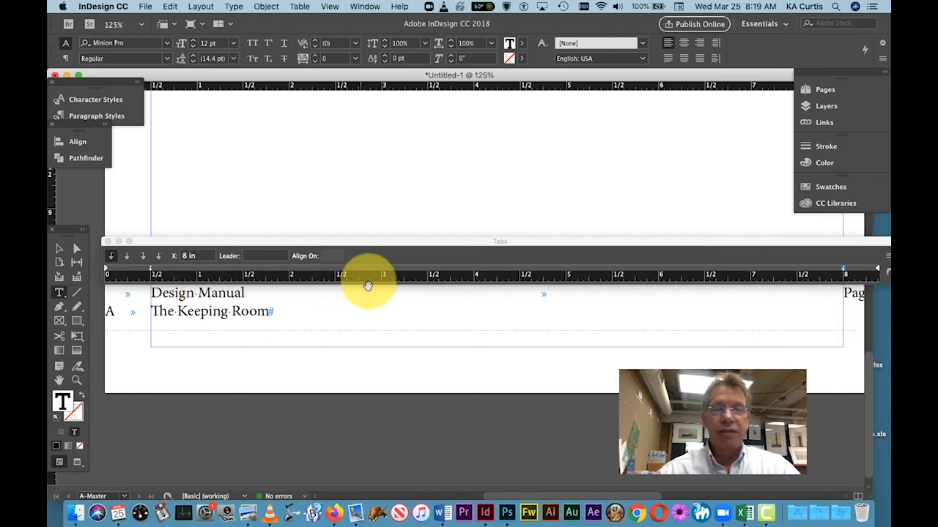
left_click(452, 270)
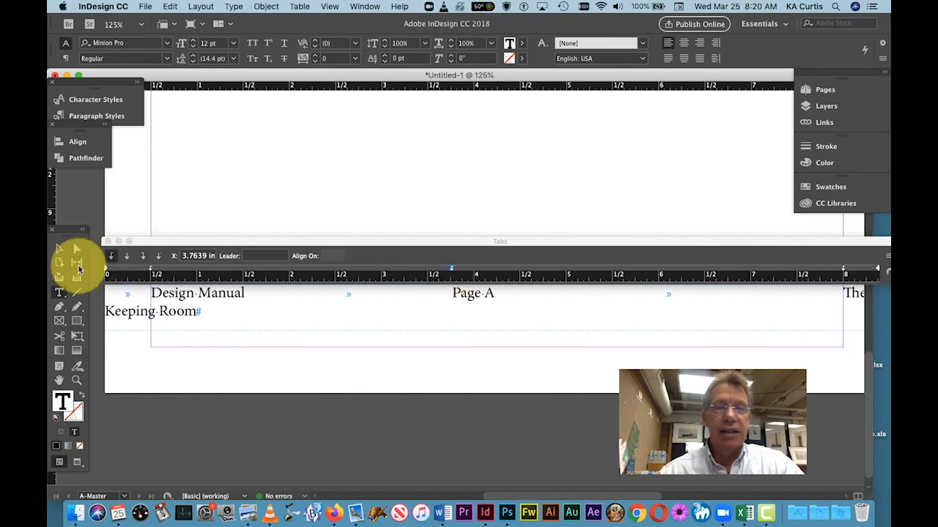
left_click(125, 259)
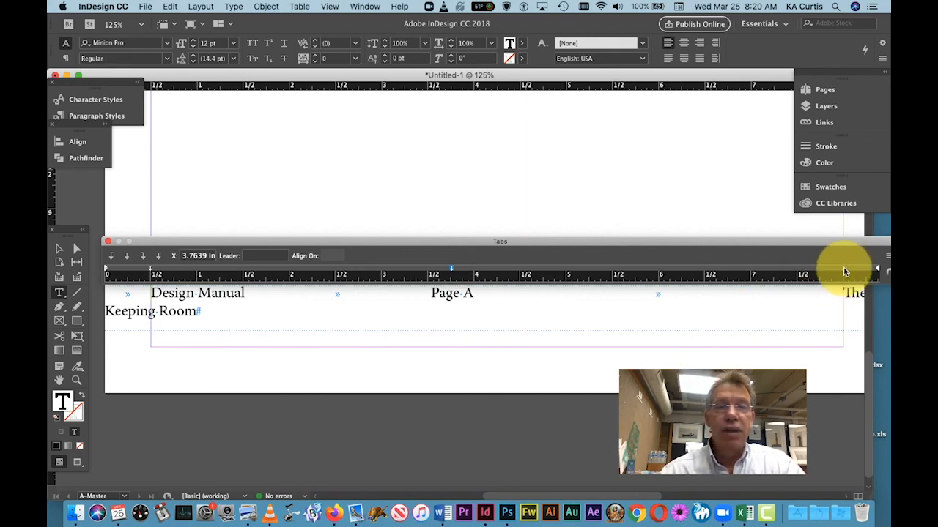
left_click(844, 271)
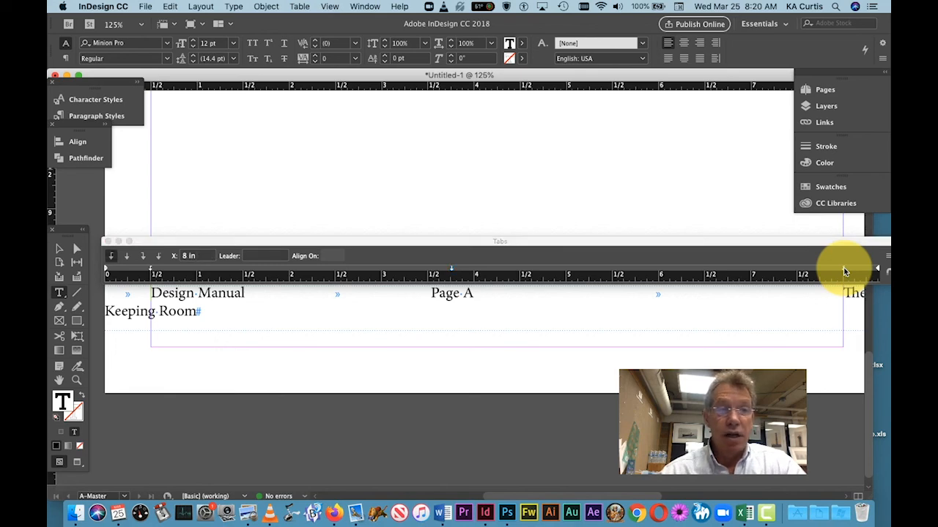
left_click(144, 257)
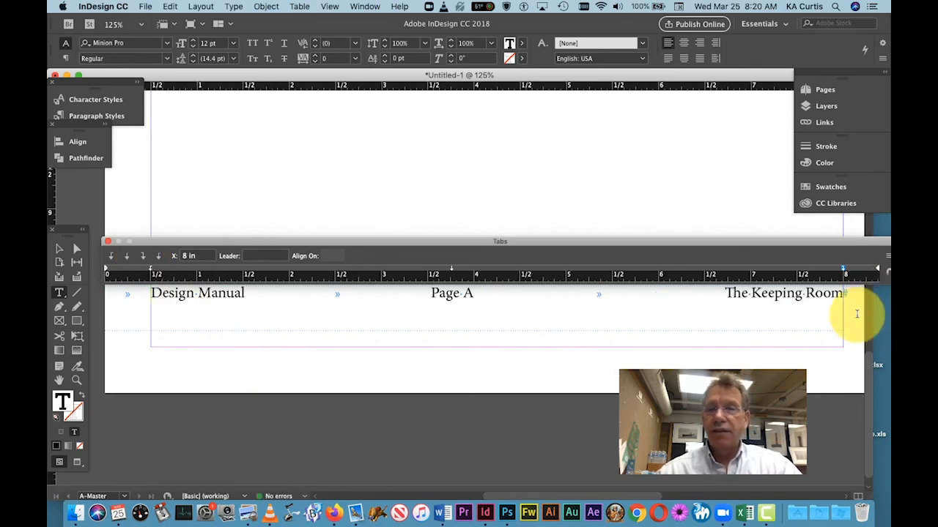
left_click(109, 245)
Step: Reduce the footer frame's height to about 0.29 in and move it below the bottom margin, to about Y 10.645 in
left_click(60, 249)
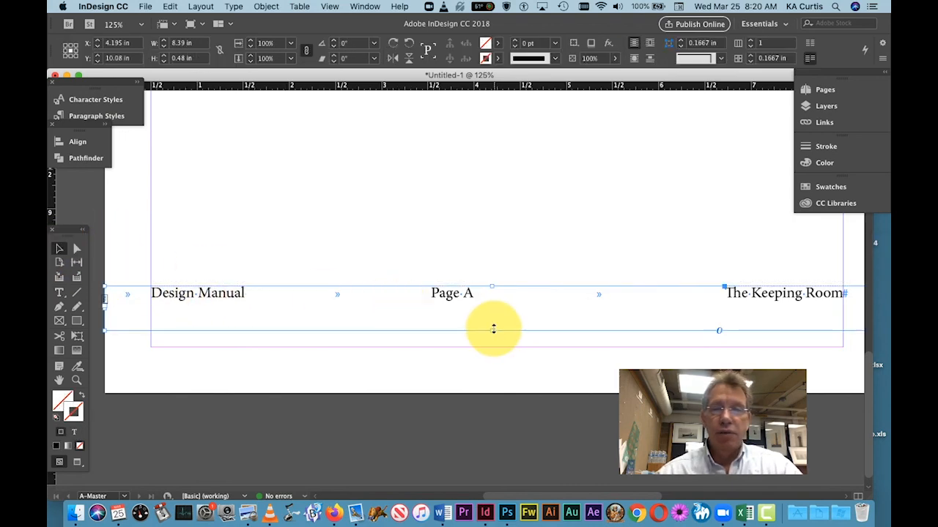
left_click_drag(492, 329, 497, 313)
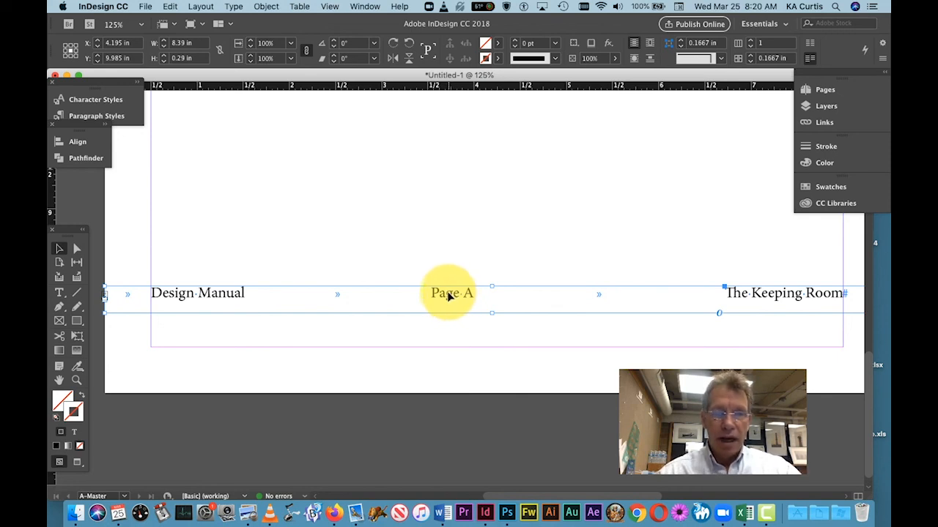
left_click_drag(452, 299, 440, 358)
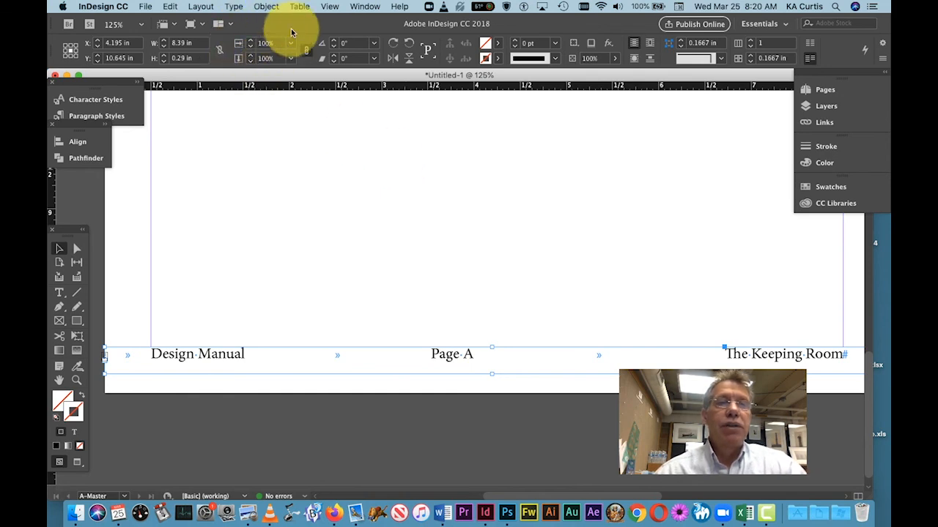
Step: Show and enlarge the list of character styles, and create a new character style named "Footer"
left_click(365, 7)
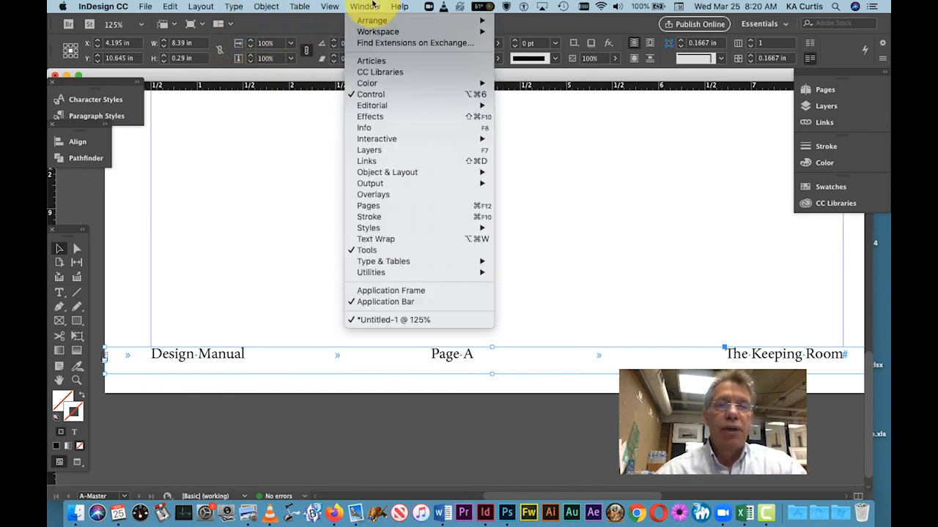
mouse_move(382, 264)
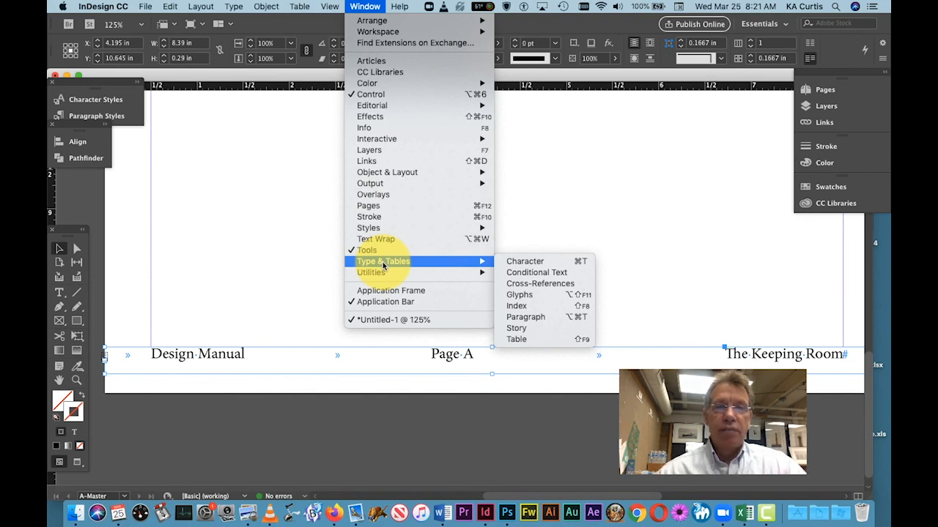
mouse_move(476, 228)
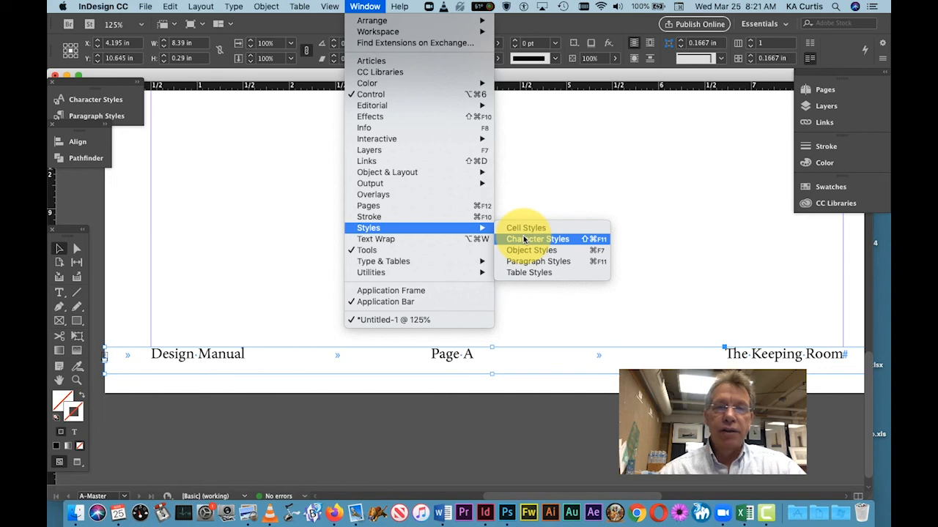
left_click(525, 239)
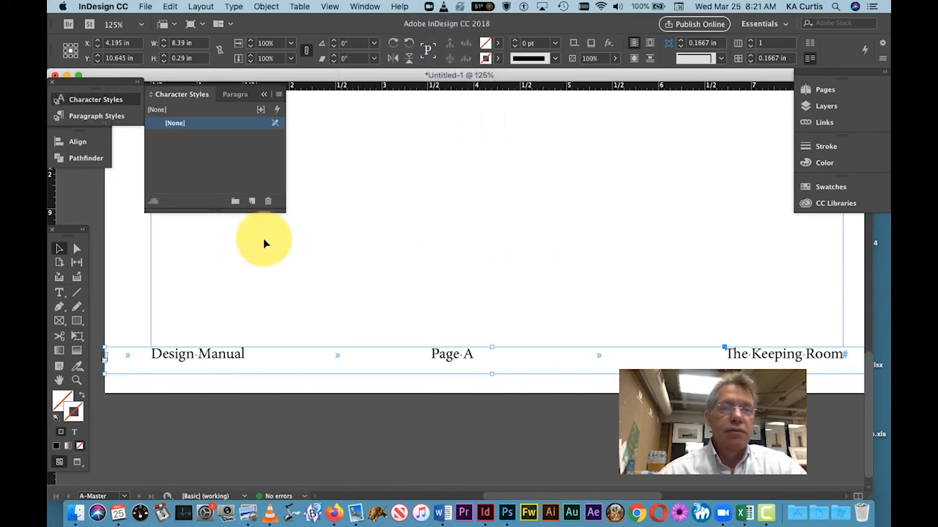
left_click_drag(285, 213, 387, 264)
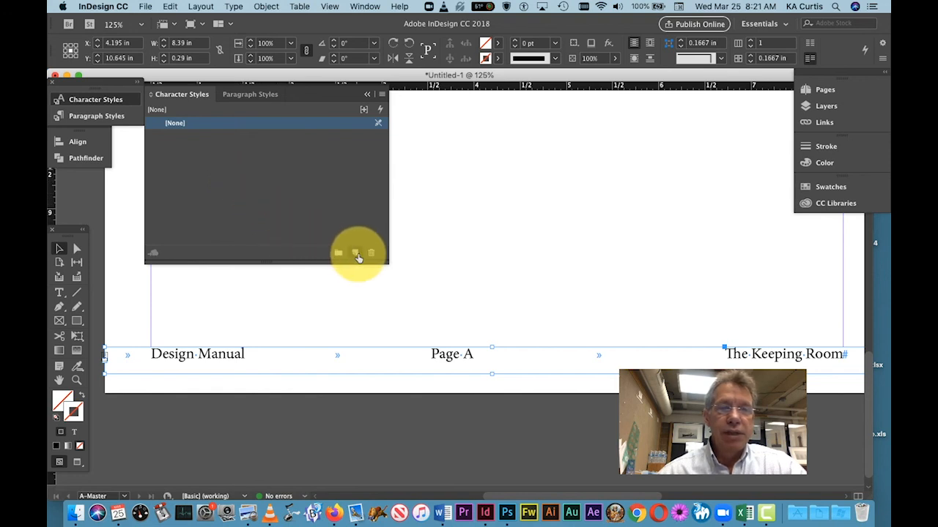
left_click(357, 254)
left_click(187, 137)
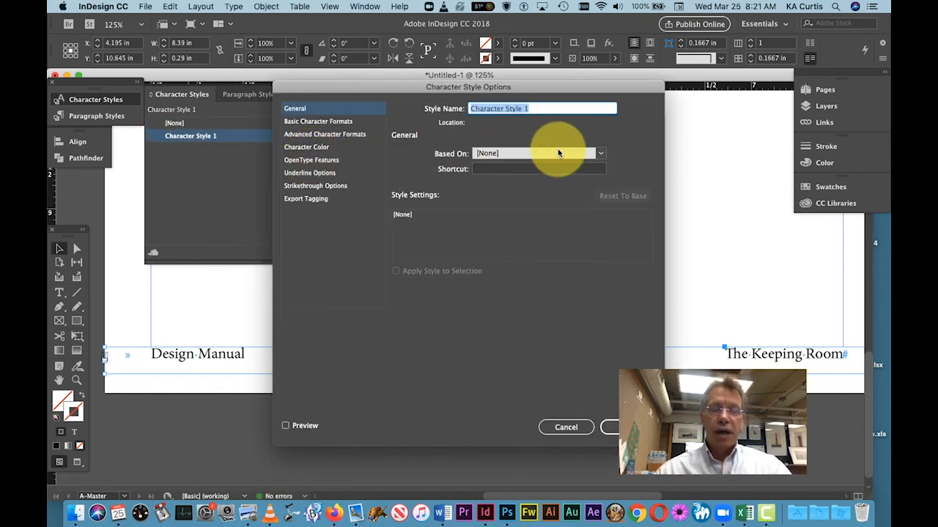
type("Footer")
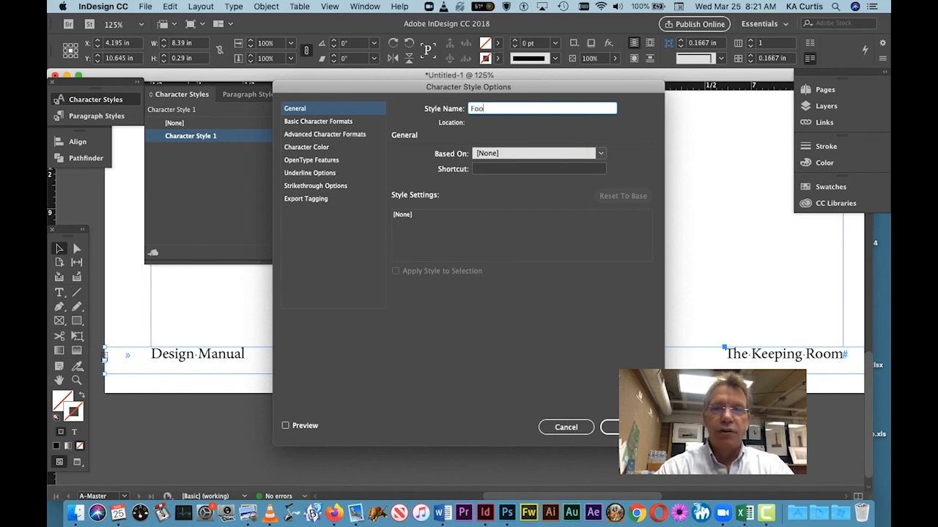
Step: Set the Footer style's basic character formats to American Typewriter, Light, 10 pt
left_click(331, 123)
left_click(476, 159)
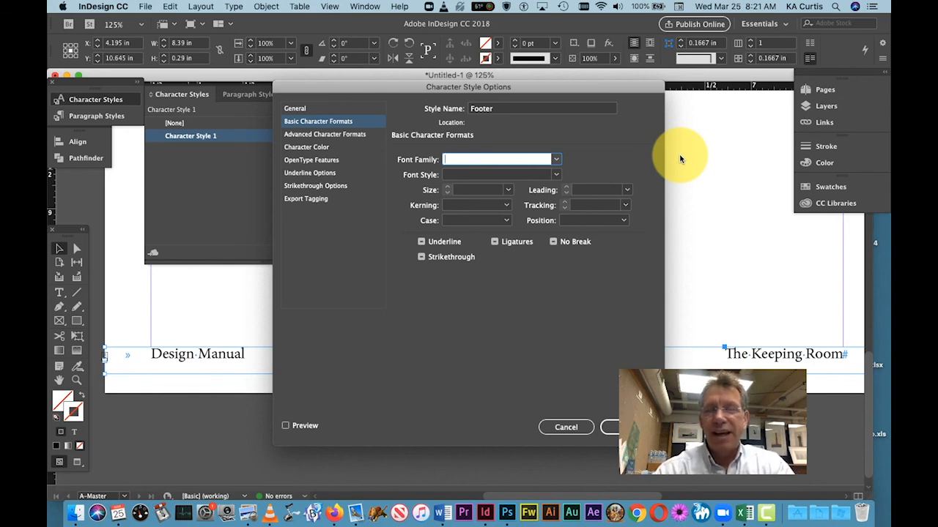
type("A")
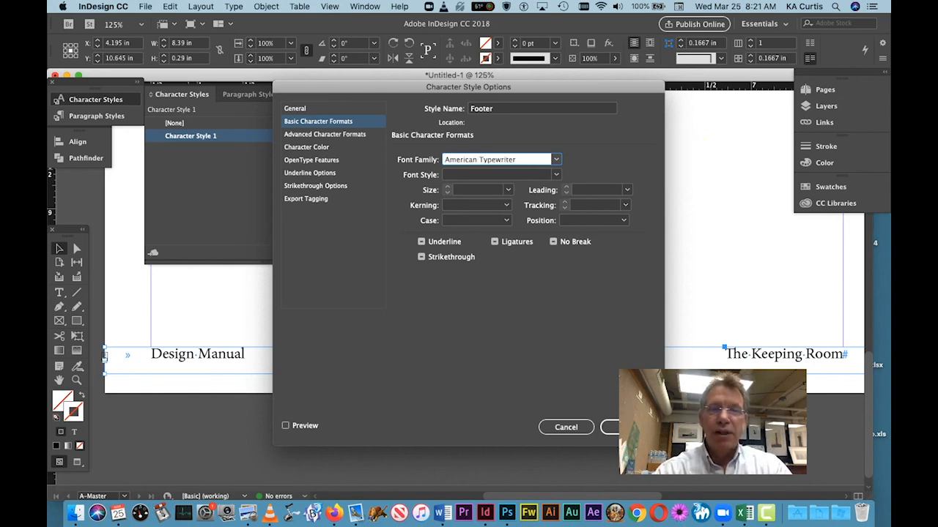
type("meri")
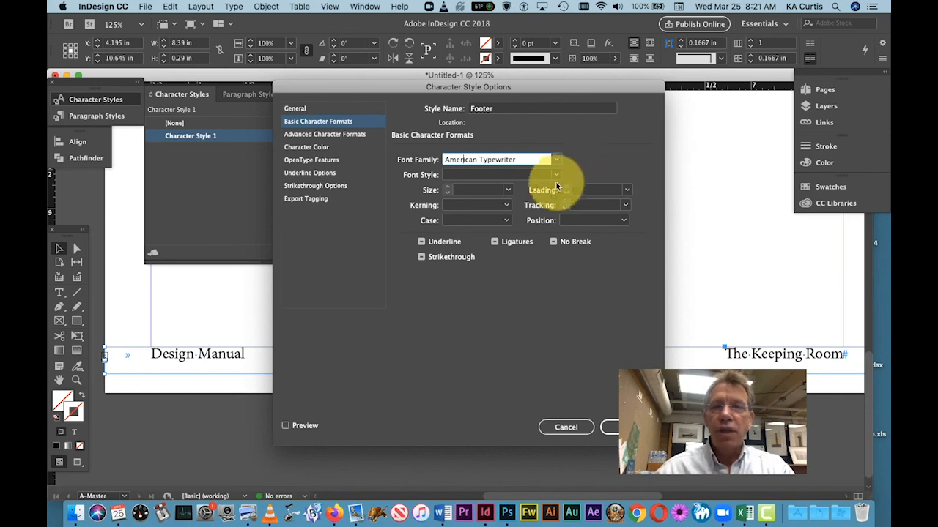
left_click(557, 174)
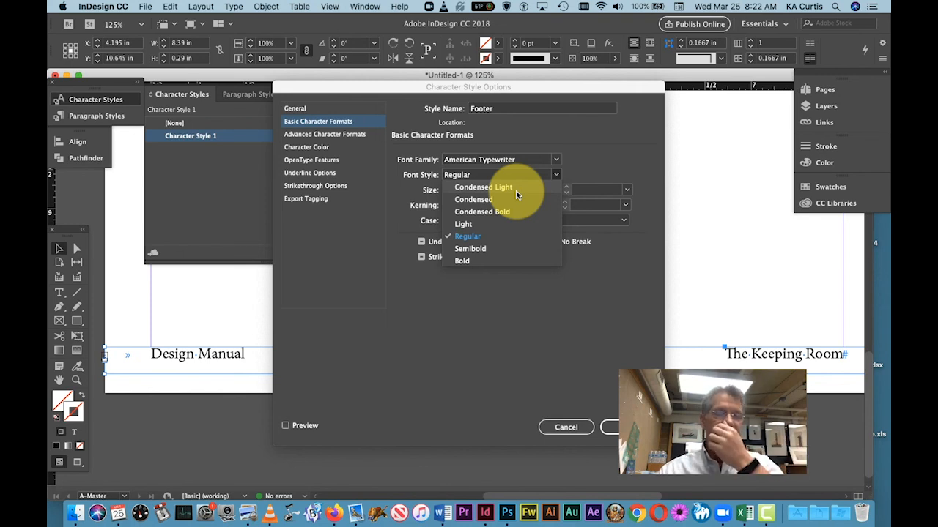
left_click(479, 224)
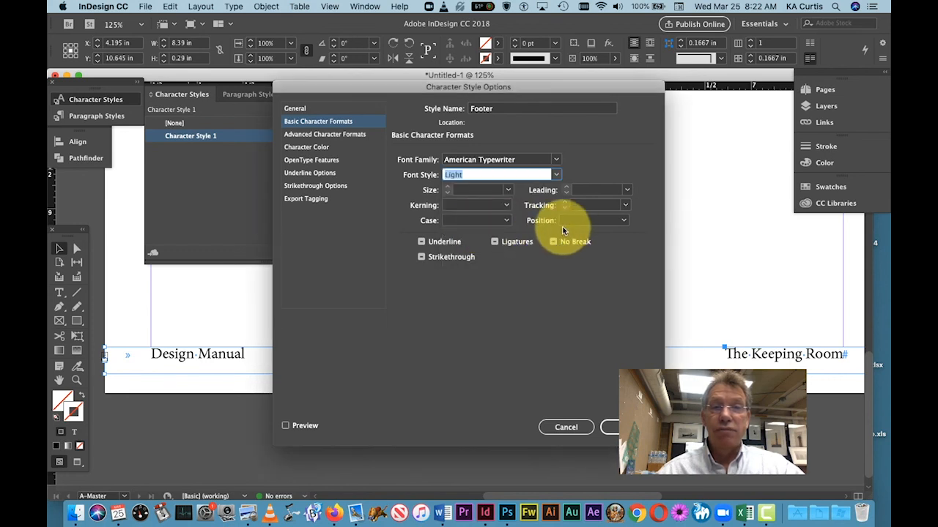
left_click(508, 190)
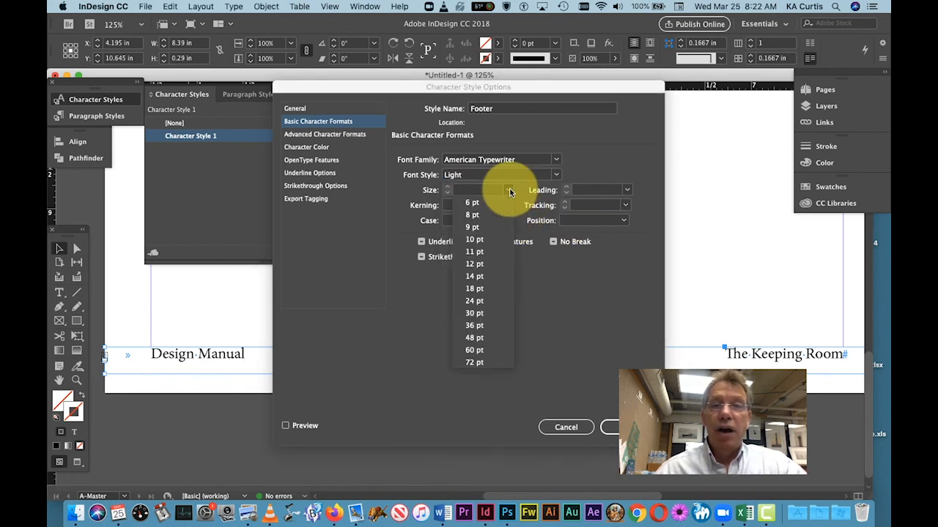
left_click(475, 239)
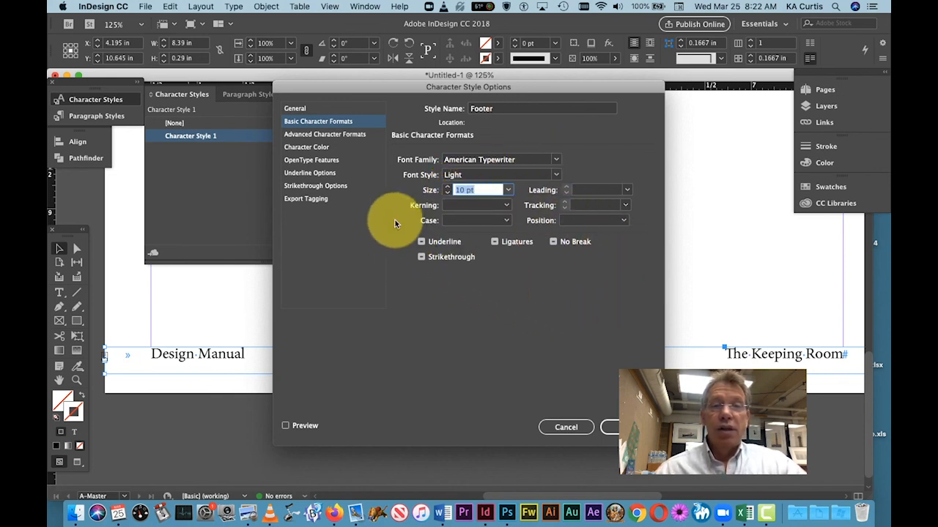
Step: Set the Footer style's character color to [Registration] at 70% tint and save the style
left_click(316, 148)
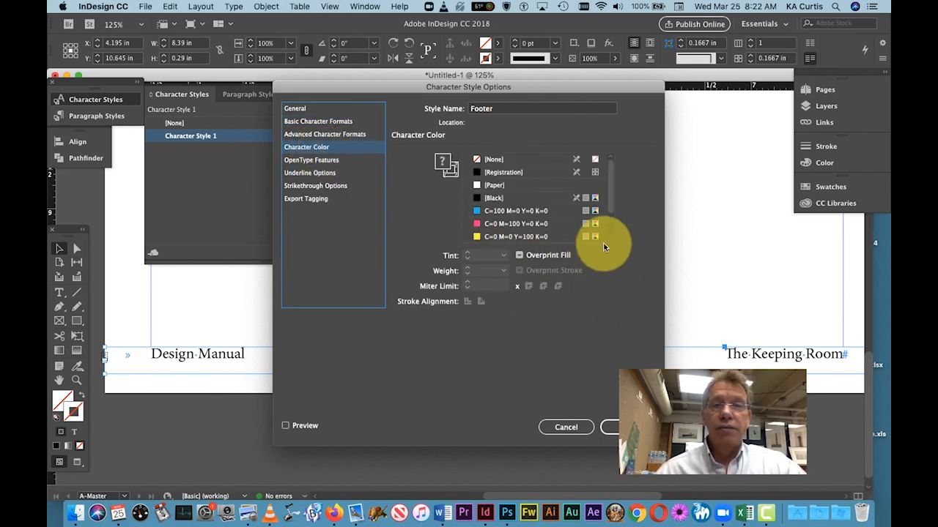
left_click(480, 173)
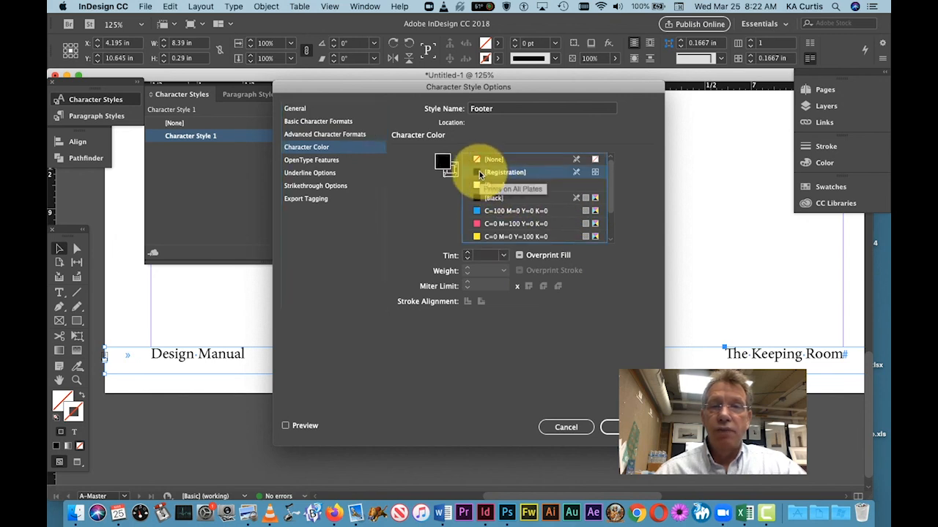
left_click(504, 256)
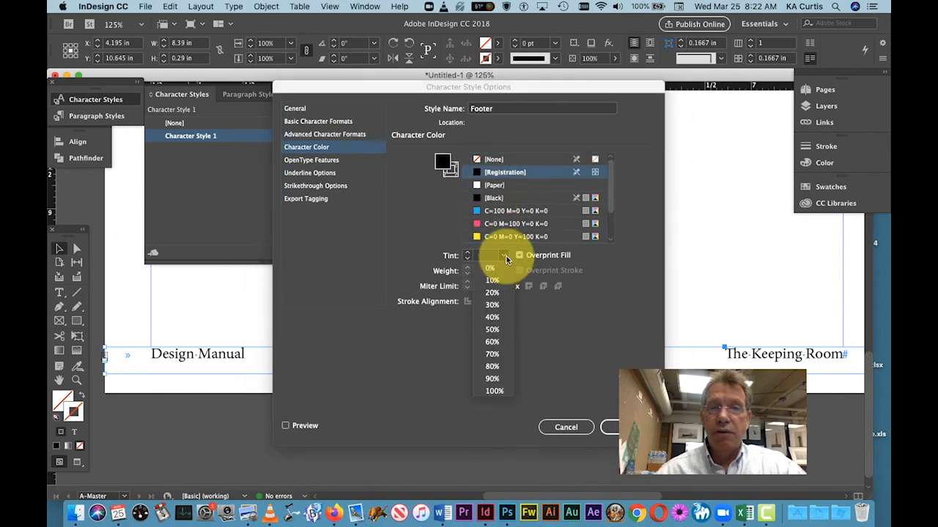
left_click(498, 355)
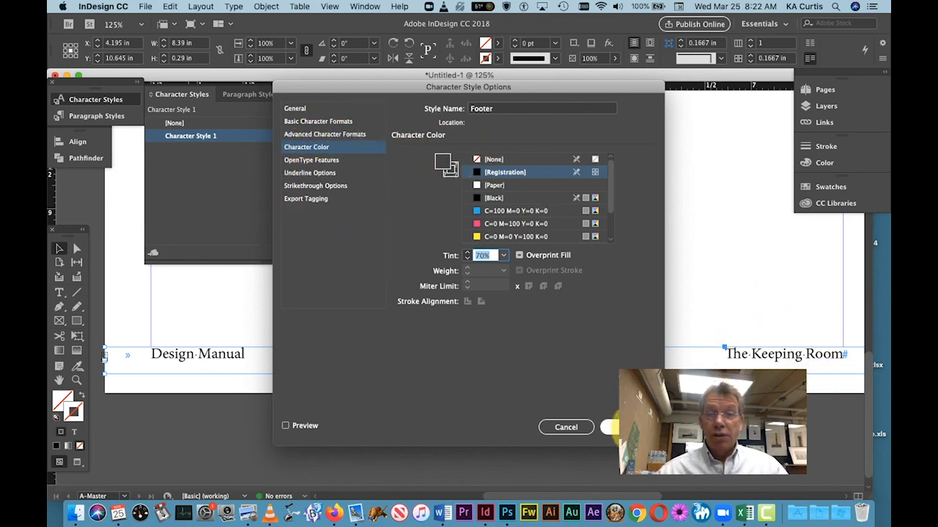
left_click(614, 427)
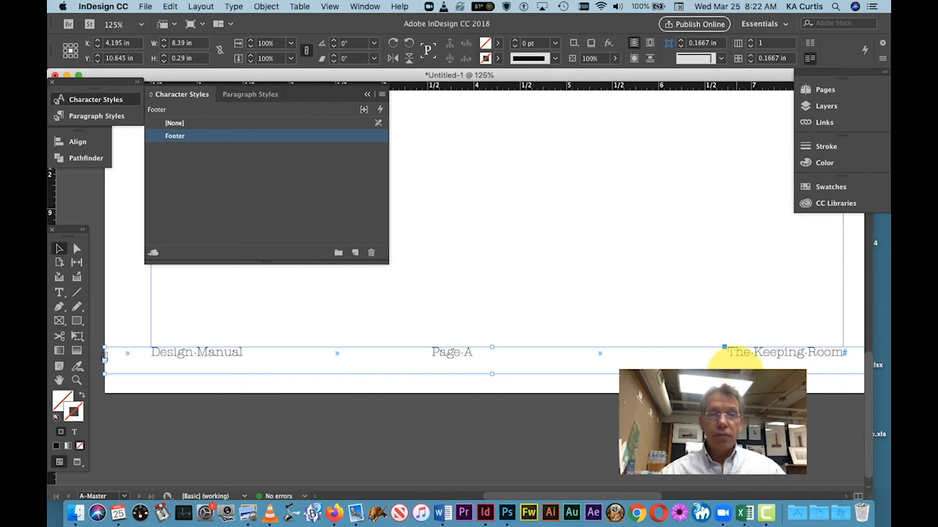
Step: Slant the footer text "The Keeping Room" with a 15° skew so it looks italic, and deselect it
double_click(770, 351)
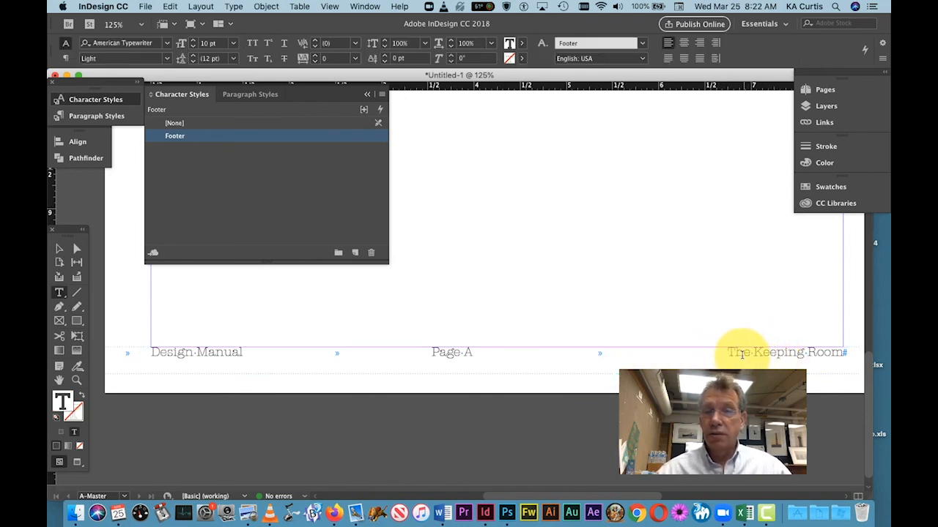
left_click_drag(732, 352, 844, 351)
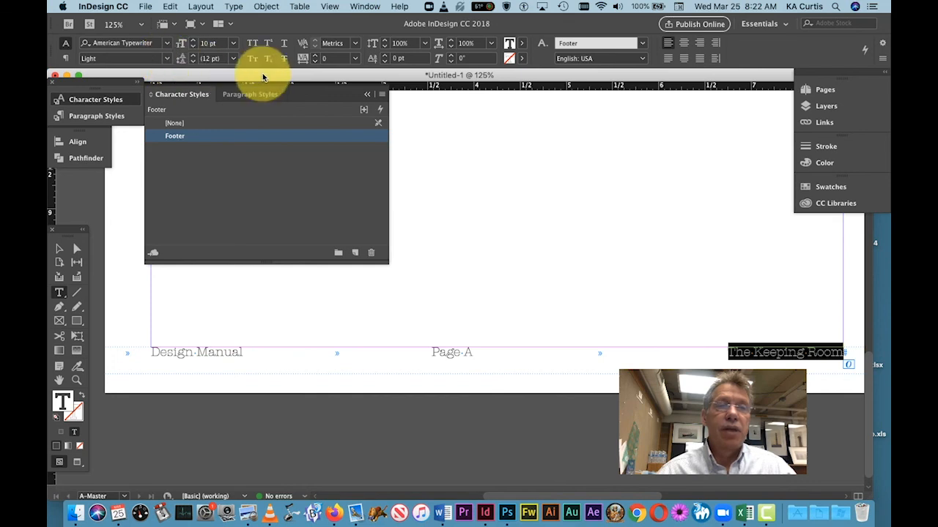
left_click(167, 58)
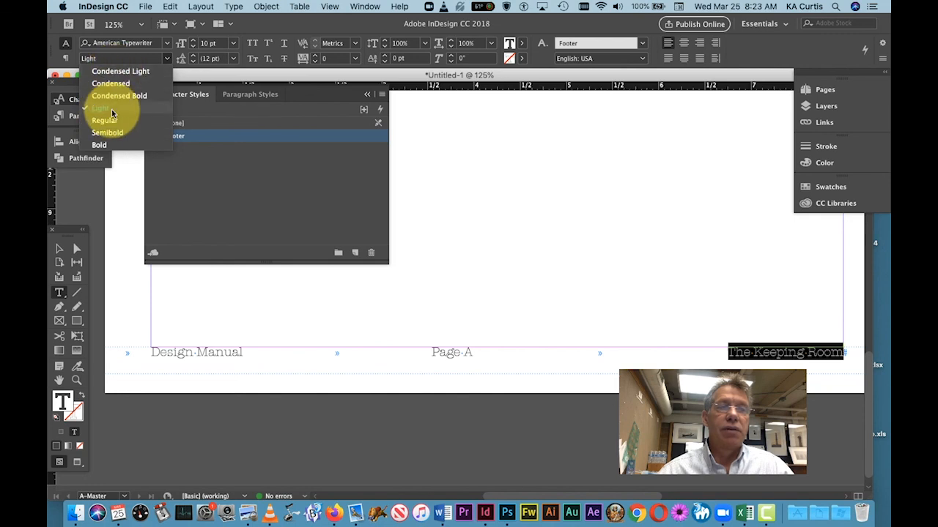
left_click(293, 27)
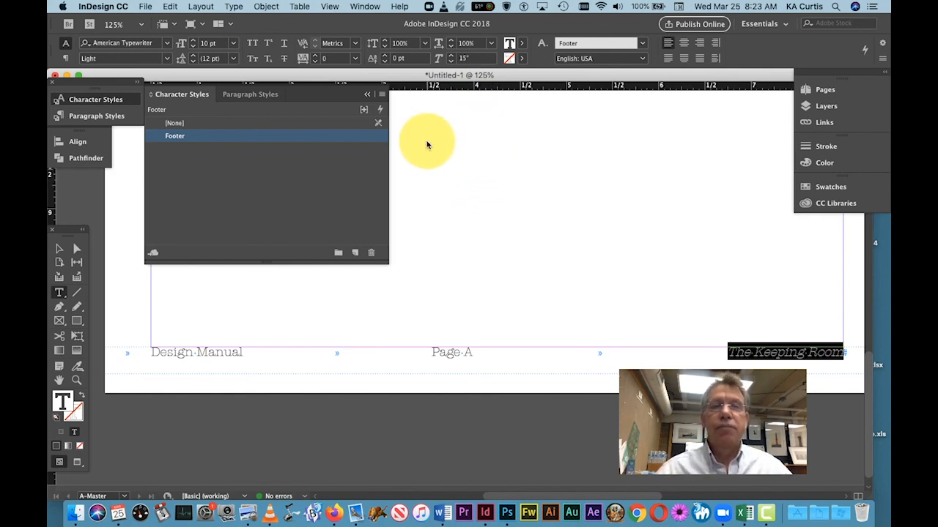
left_click(60, 249)
left_click(632, 181)
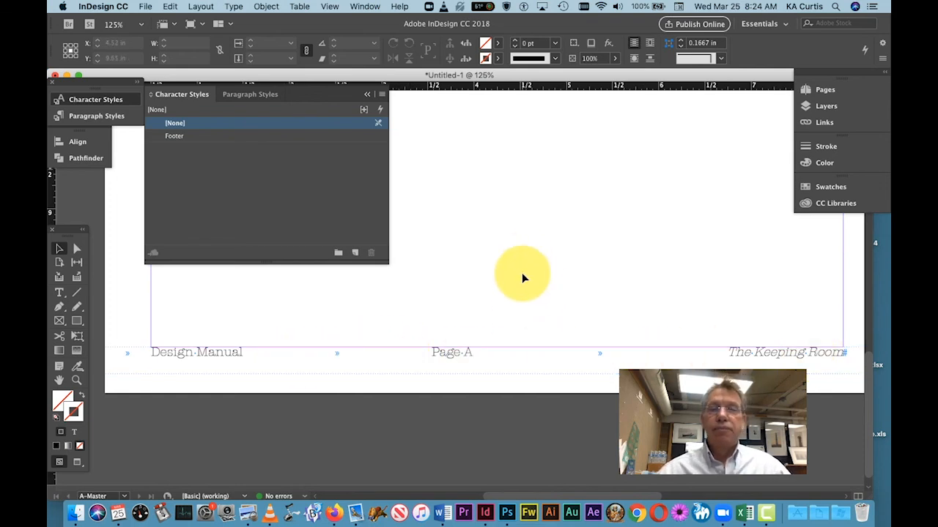
Step: Create a second character style and name it "Body"
key("super+0")
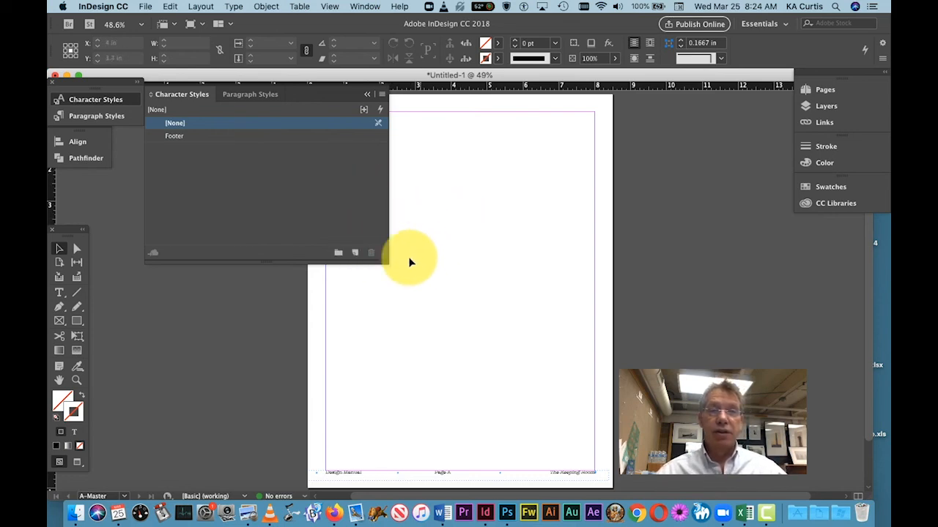
left_click(356, 256)
left_click(190, 150)
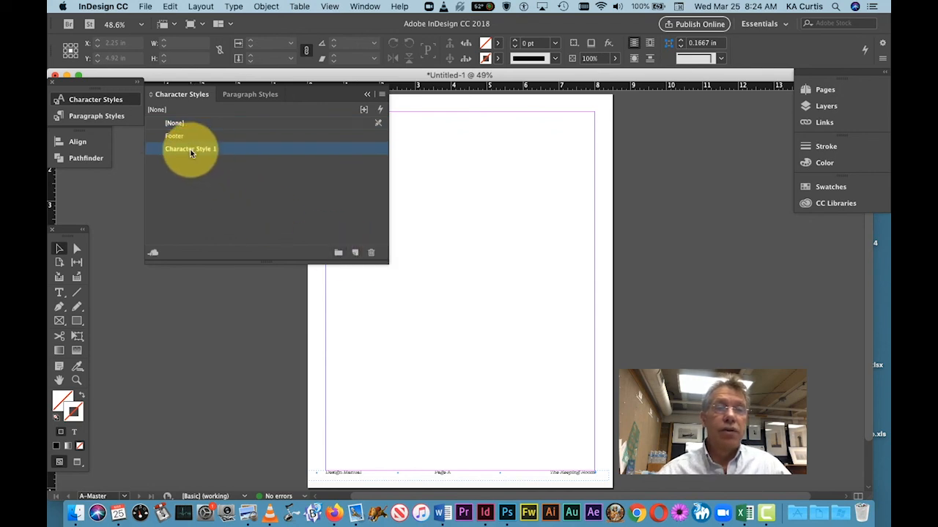
double_click(191, 151)
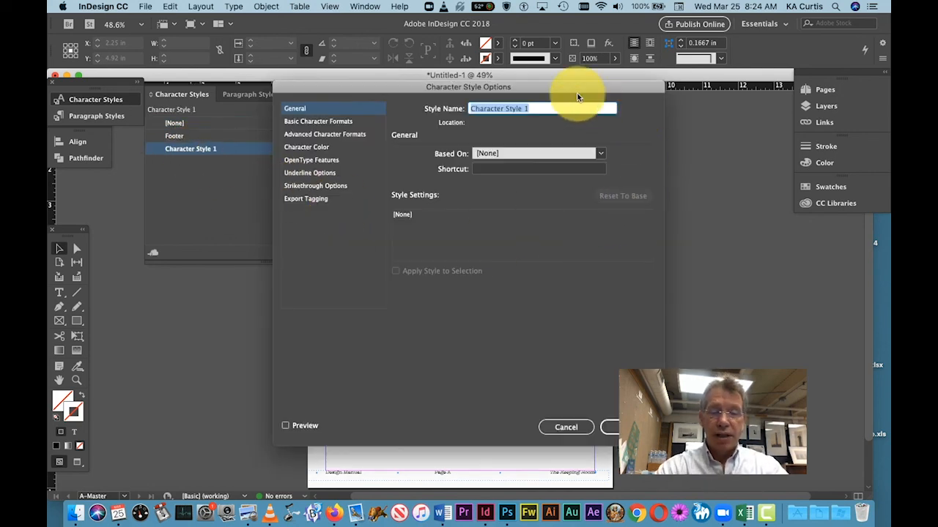
type("Body")
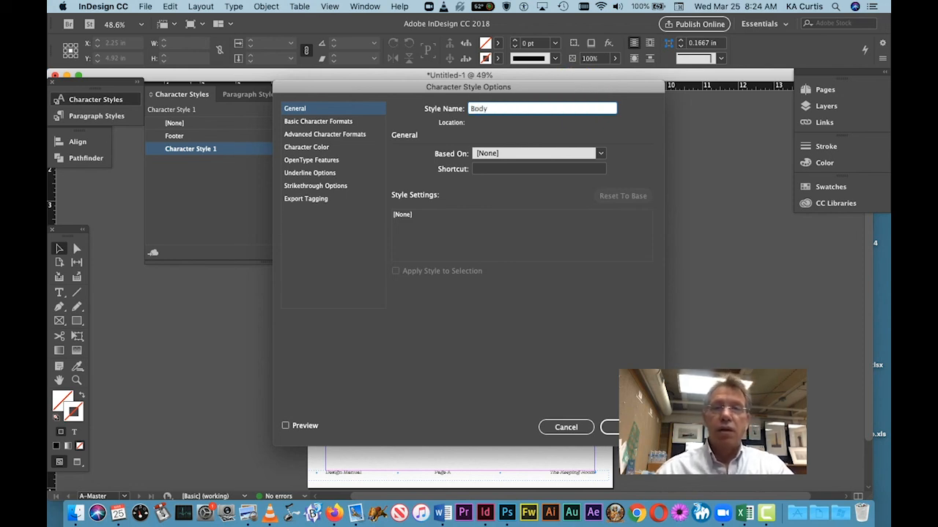
Step: Set the Body style's basic character formats to DINPro, Regular, 11 pt
left_click(319, 122)
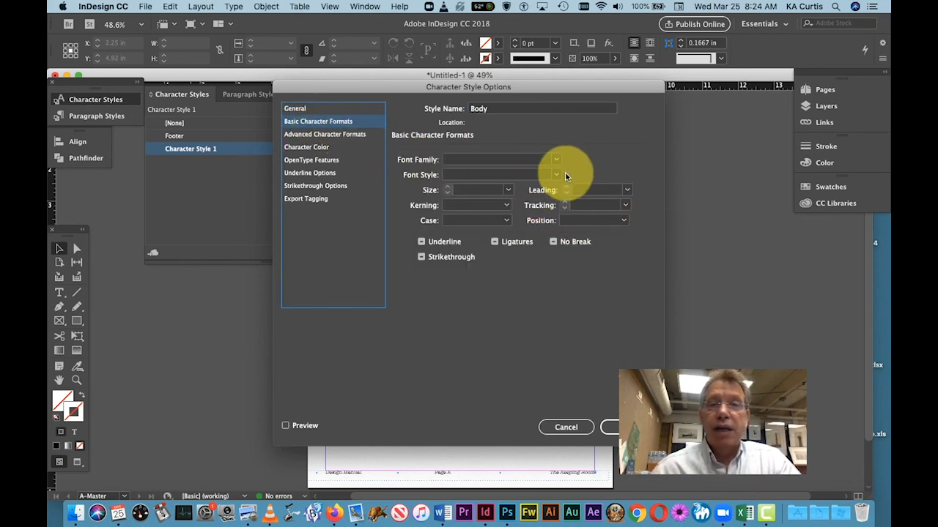
left_click(506, 159)
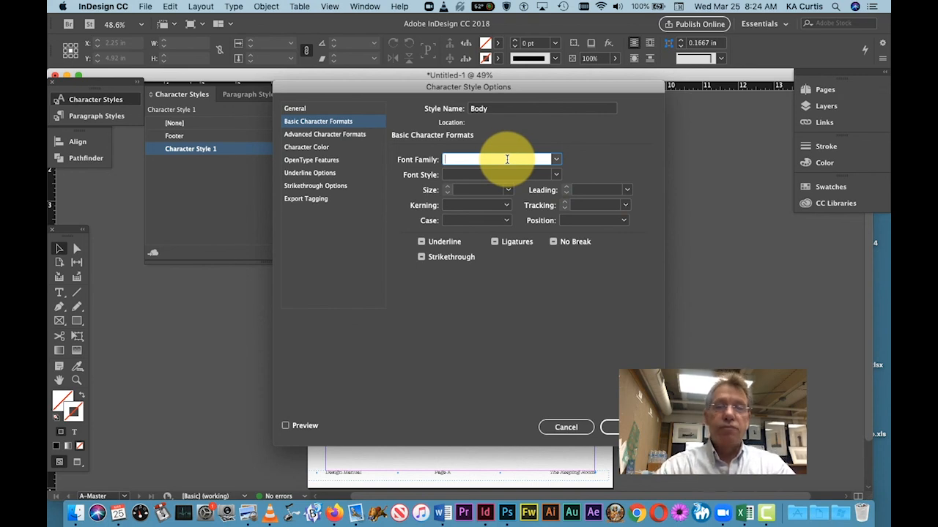
type("DINPro")
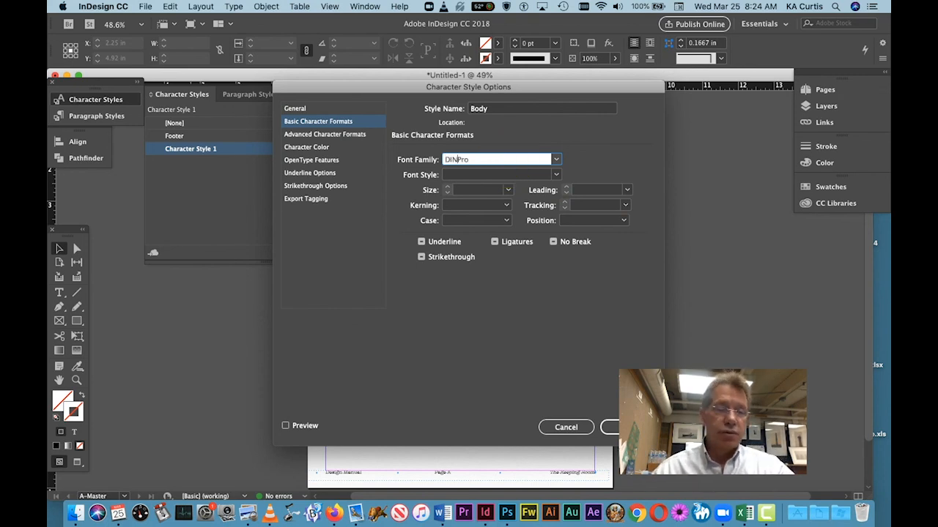
key("Tab")
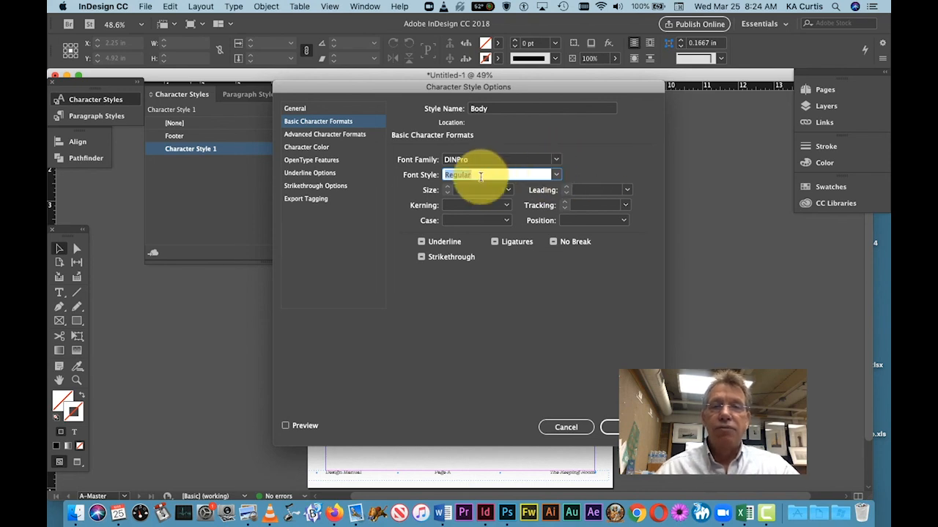
left_click(508, 189)
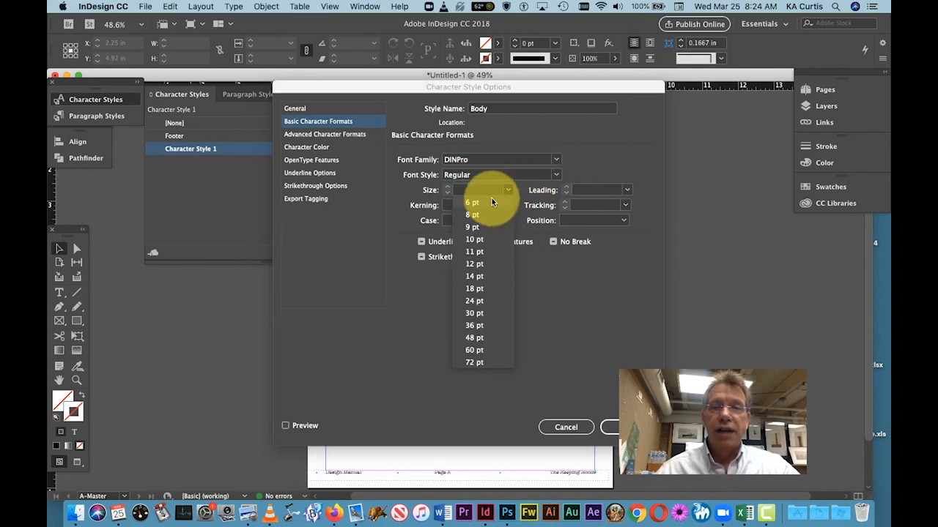
left_click(475, 252)
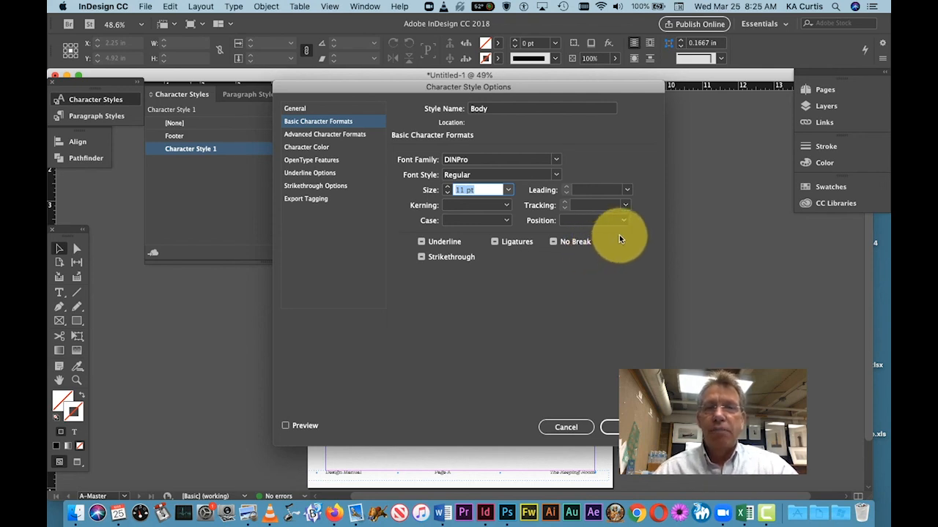
Step: Set the Body style's character color to [Registration] at 80% tint and save the style
left_click(324, 134)
left_click(322, 147)
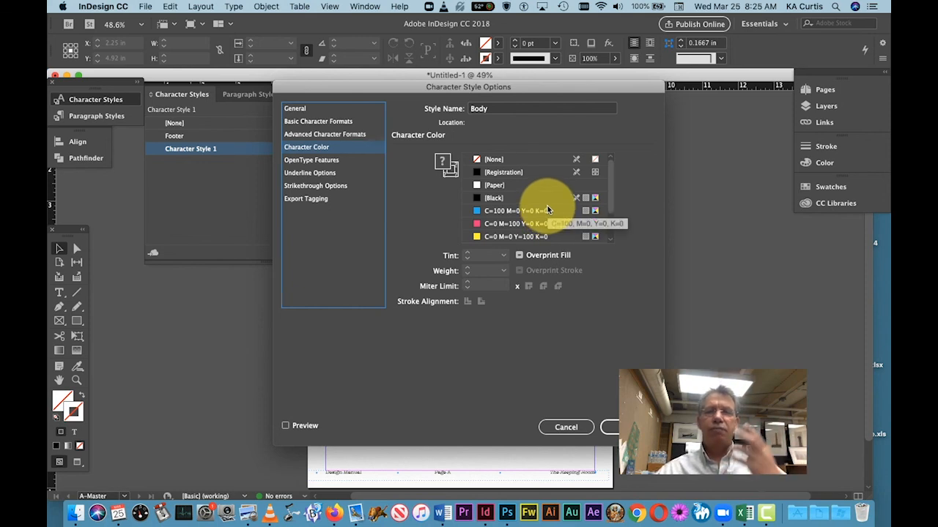
left_click(526, 173)
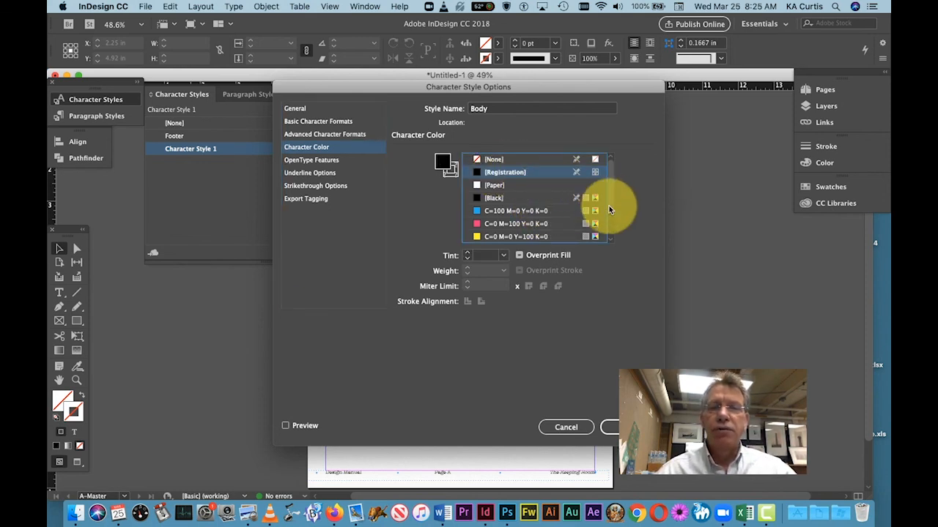
left_click(504, 256)
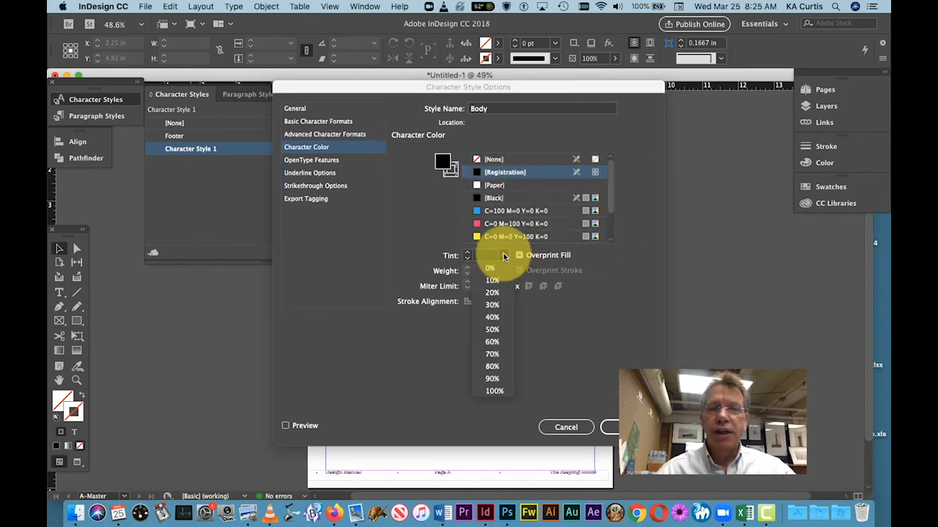
left_click(492, 367)
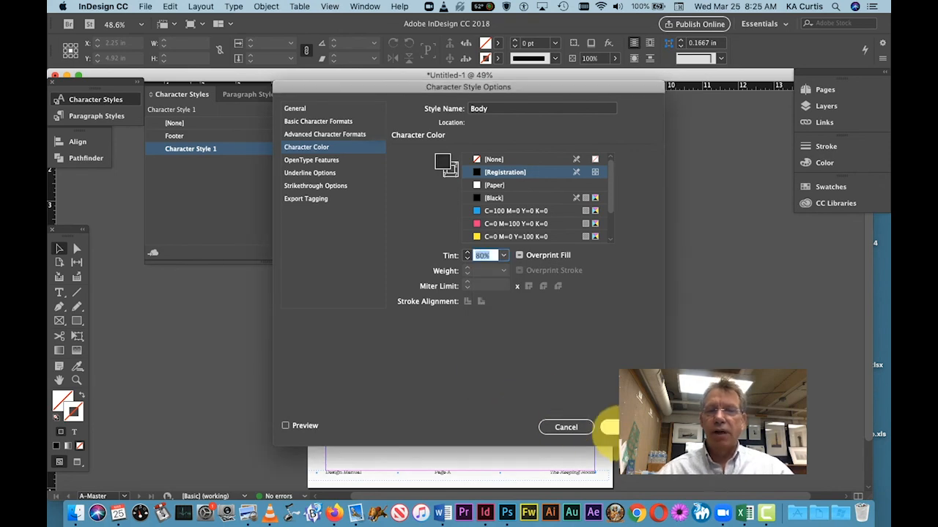
left_click(624, 427)
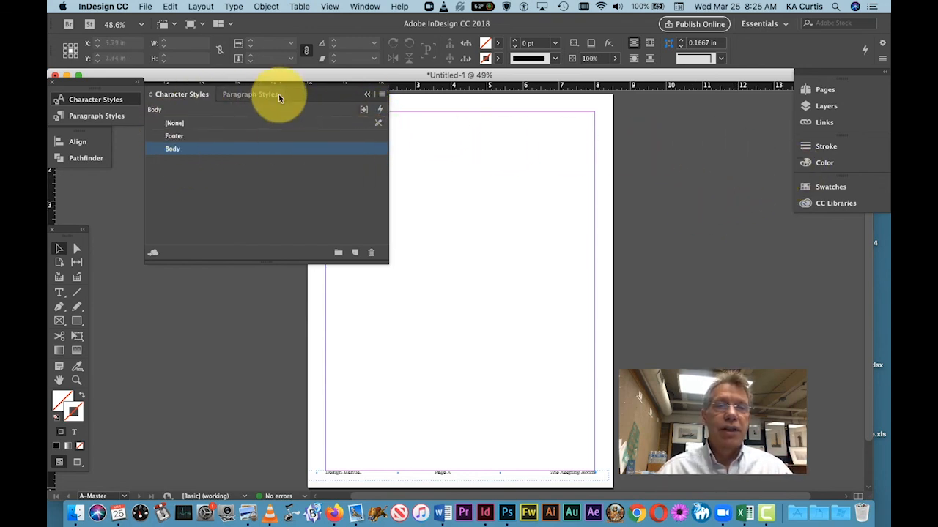
Step: Put away the character and paragraph style lists and open page 1 to check its footer and page number
left_click_drag(302, 94, 49, 36)
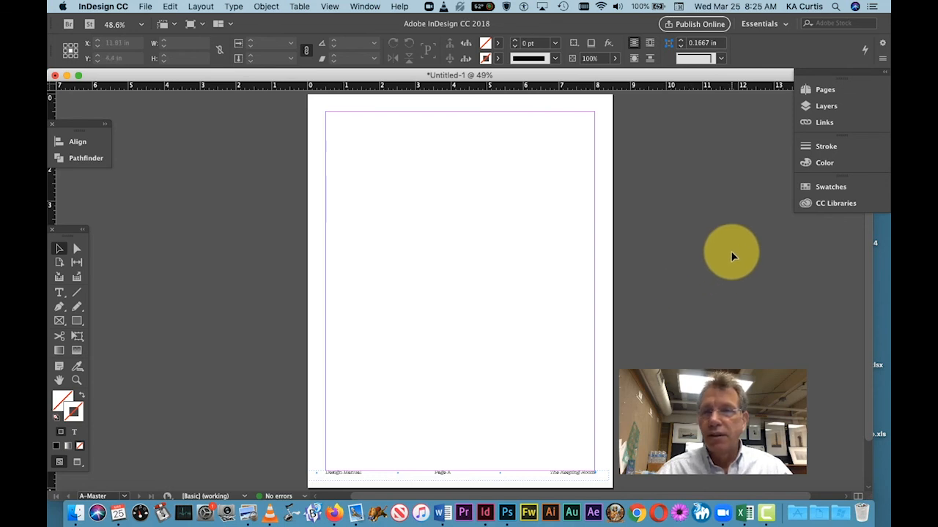
left_click(823, 91)
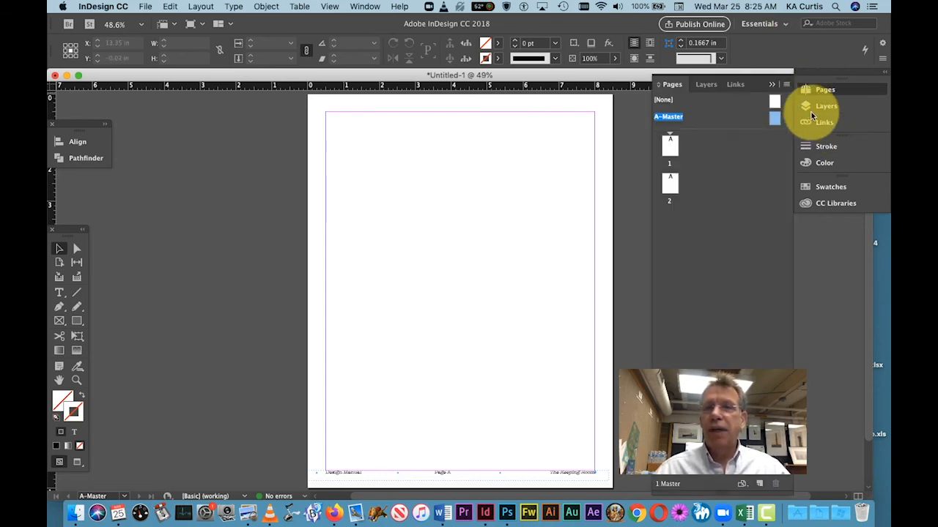
double_click(671, 146)
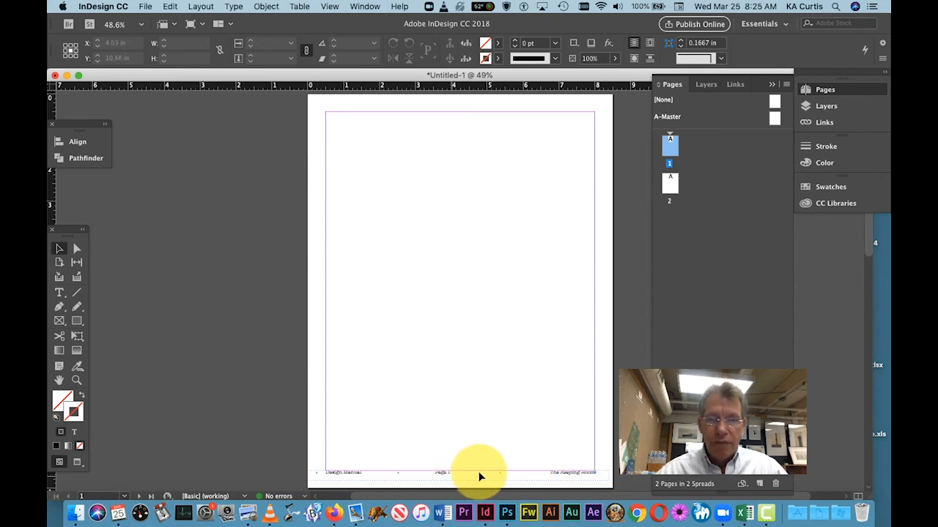
left_click(76, 379)
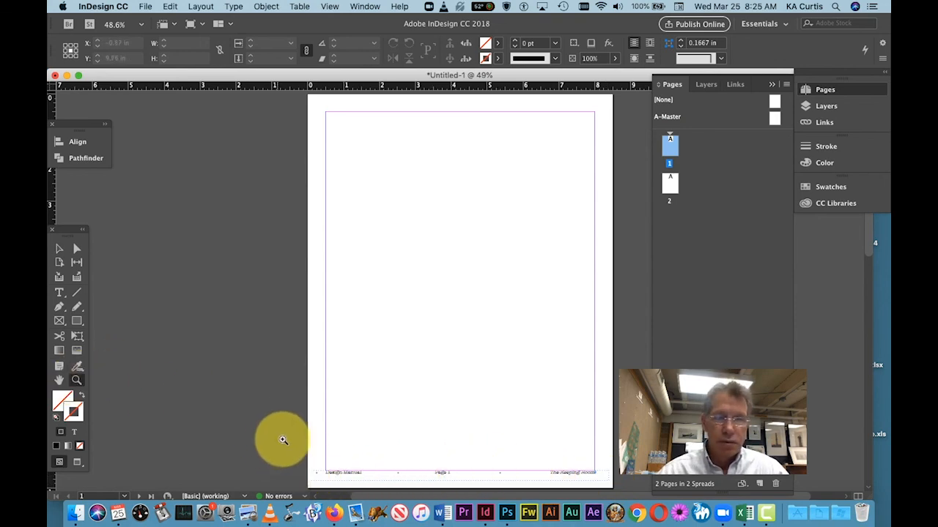
left_click_drag(282, 439, 616, 483)
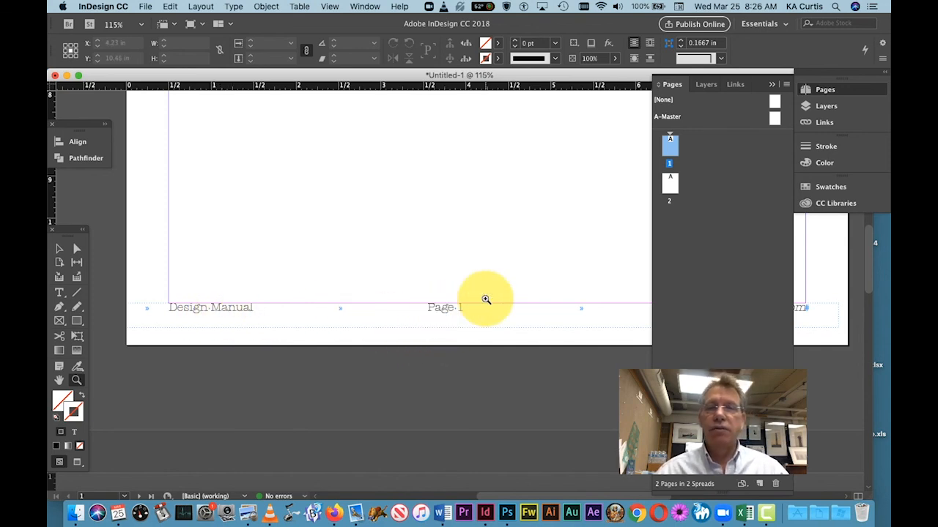
scroll(554, 287, "up", 3)
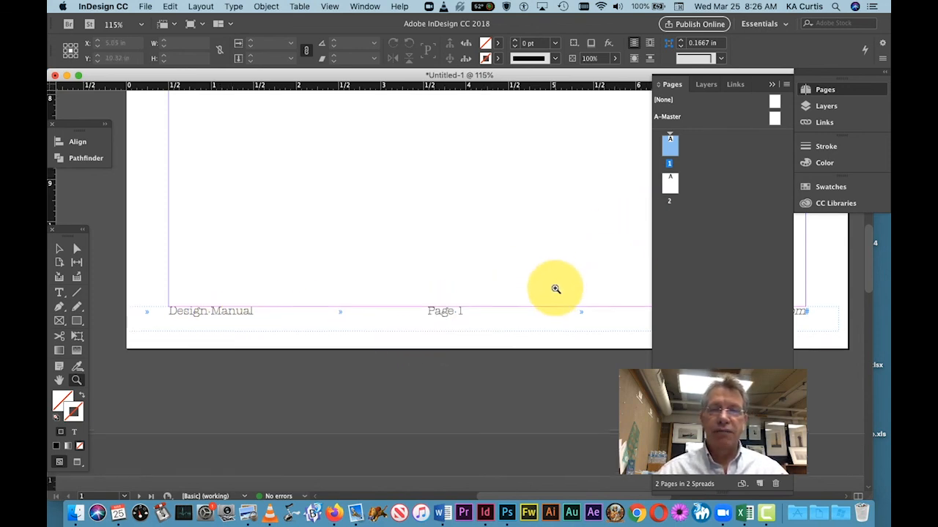
scroll(555, 286, "up", 5)
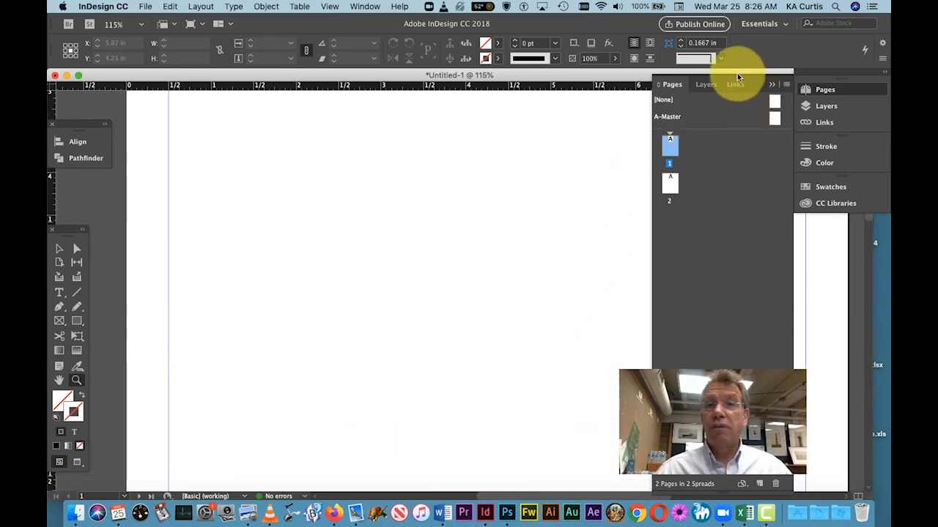
Step: Draw a shallow text frame along the top margin of page 1, spanning the full width between the side margins
left_click_drag(737, 73, 732, 73)
double_click(659, 183)
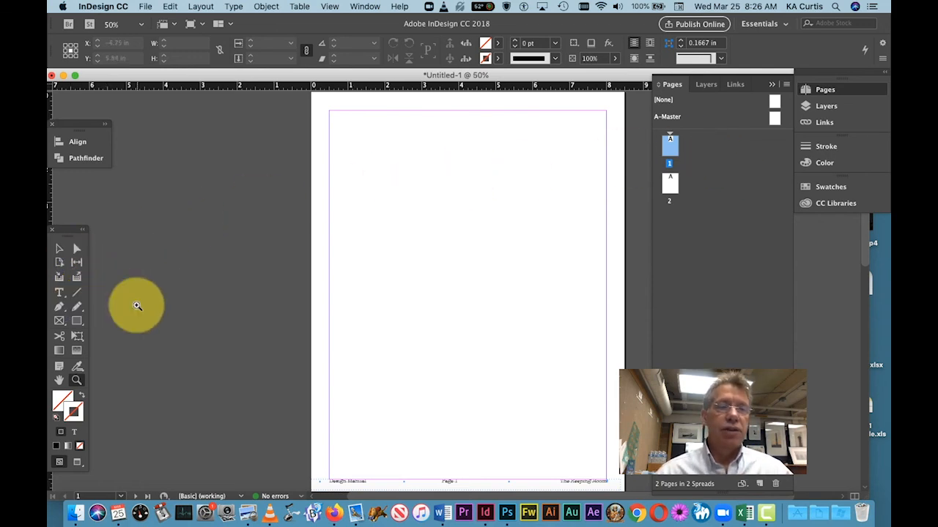
left_click(59, 293)
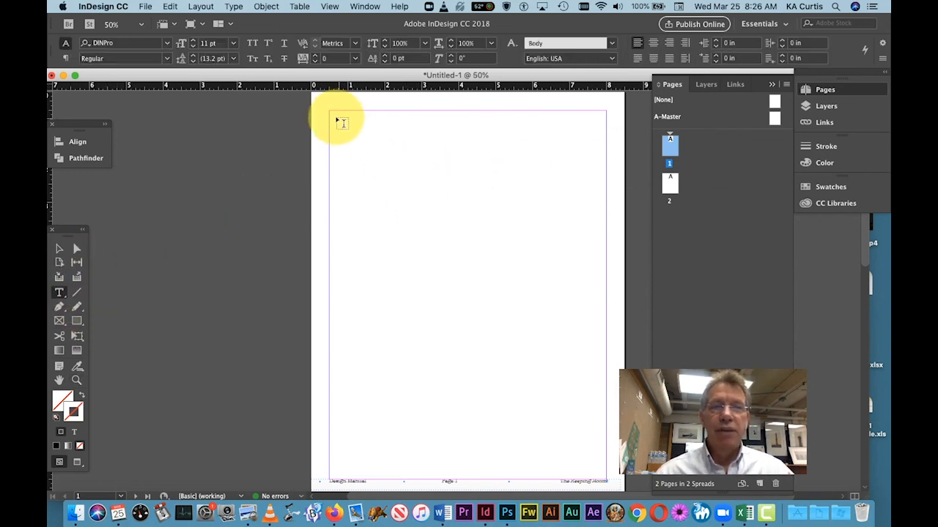
left_click_drag(330, 112, 608, 138)
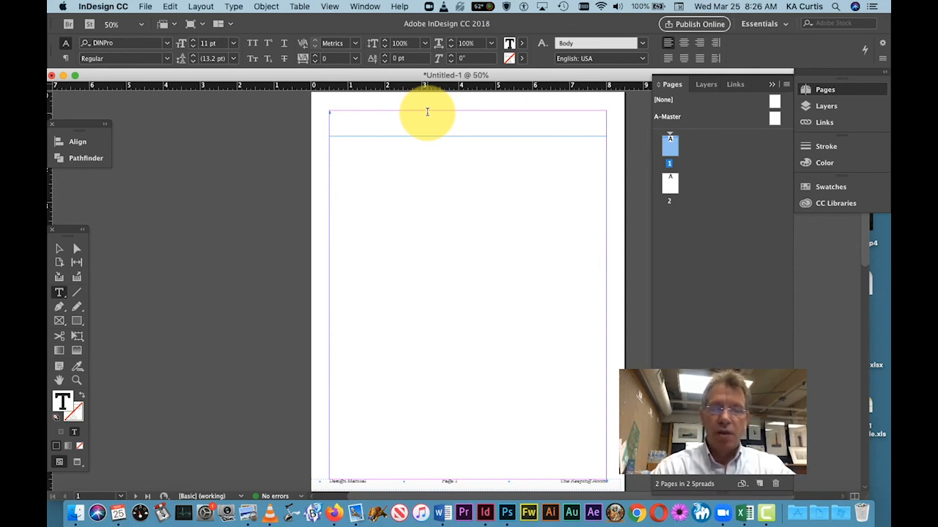
Step: Enter "The Logo" in the top frame of page 1 and draw a second full-width text frame just below, about 7.5 by 1.56 in
type("The")
type(" K")
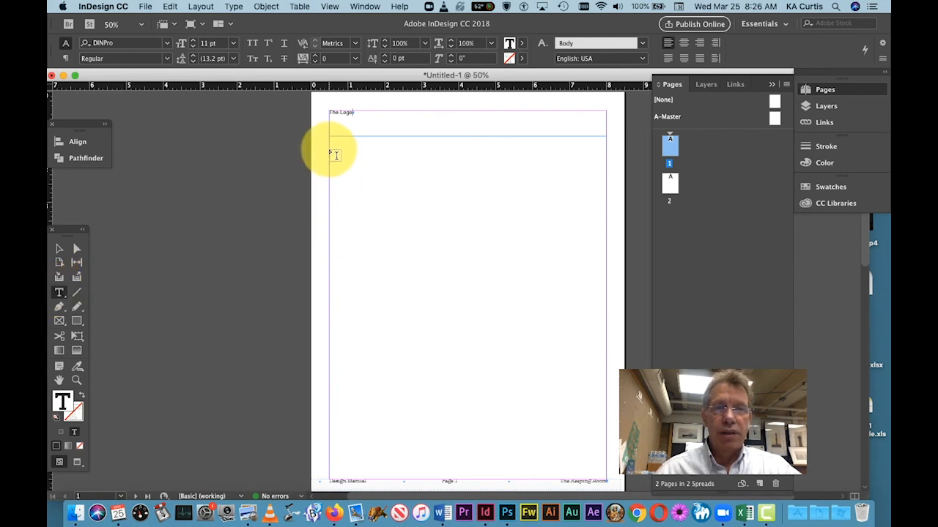
left_click_drag(329, 144, 611, 203)
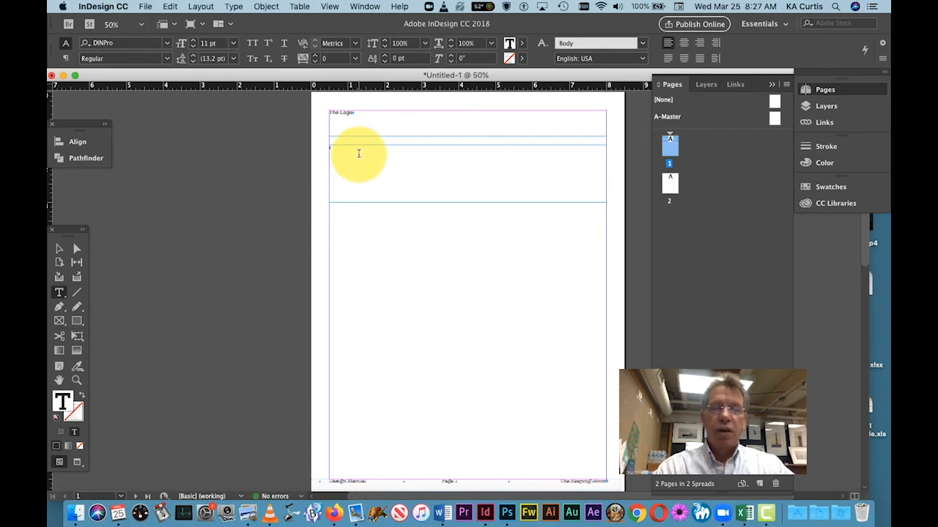
Step: Enter the sentence "The keeping rooms logo is created to be displayed on all business identity items......" in the second text frame
type("T")
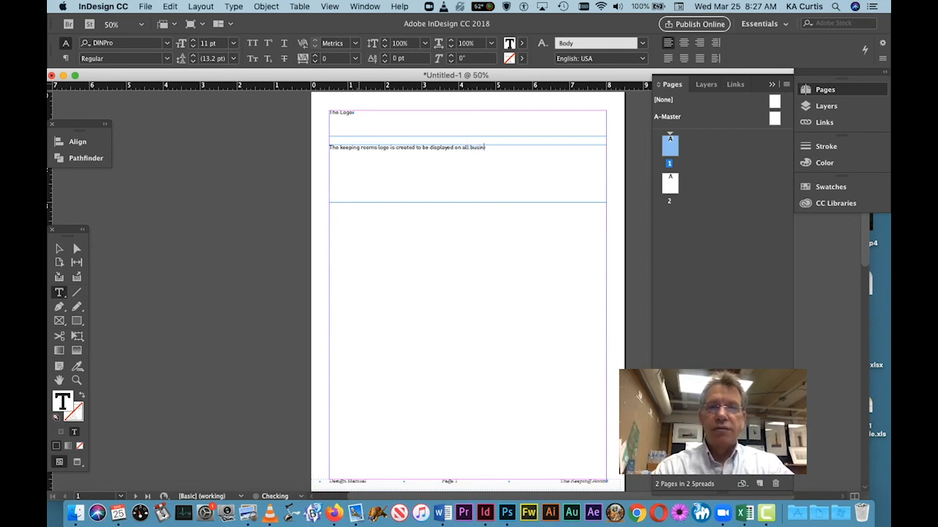
type("s")
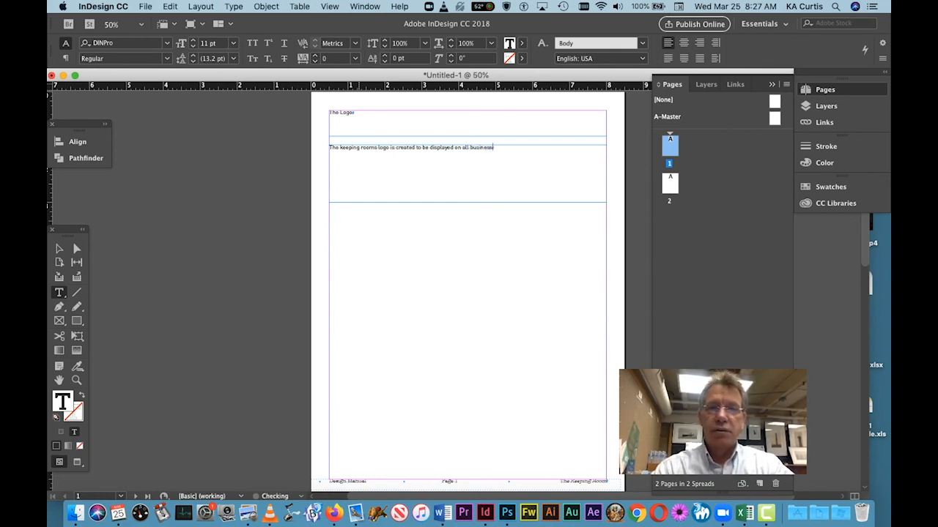
type("s id")
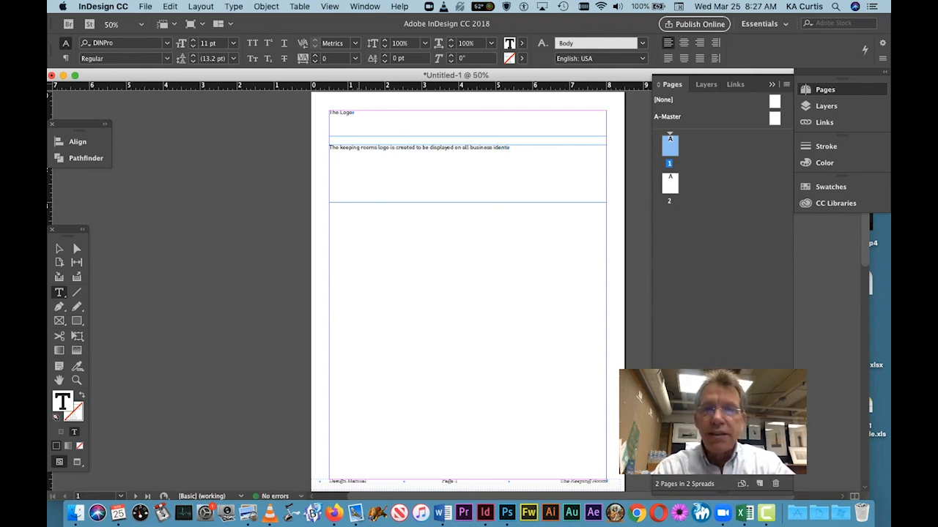
type("entity")
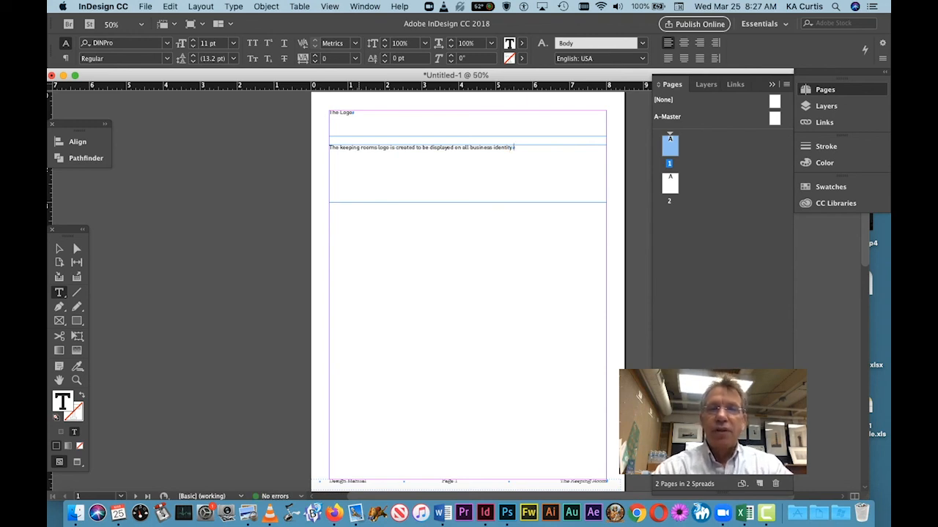
type(" a")
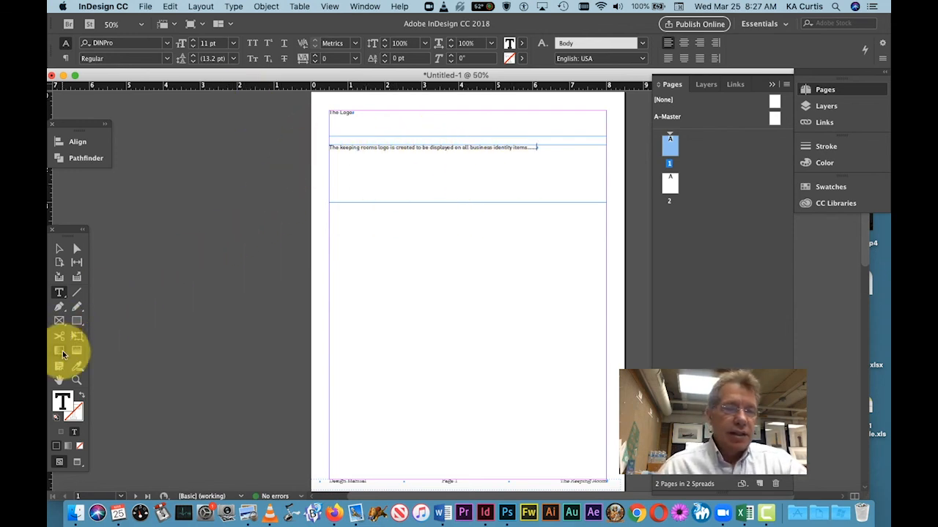
Step: Create a new character style based on Body and name it Titles
left_click(76, 380)
left_click_drag(307, 103, 623, 262)
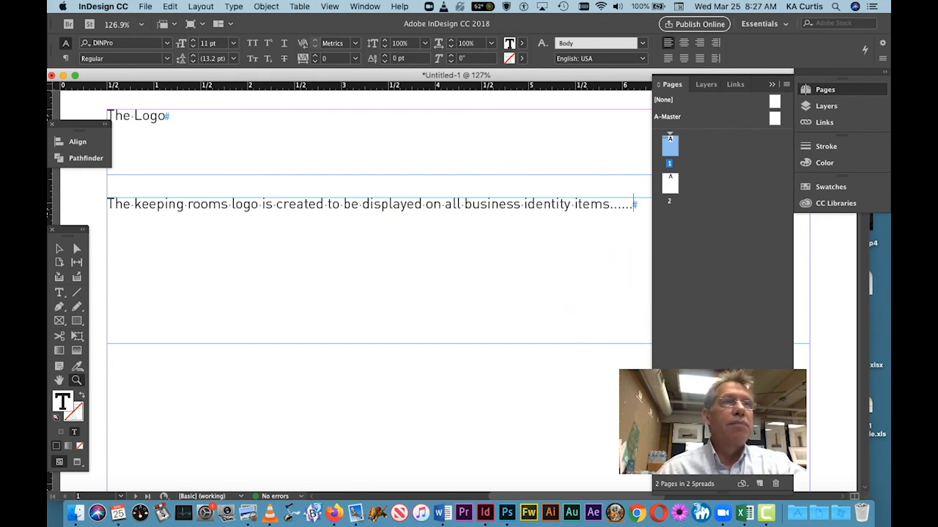
left_click_drag(51, 505, 313, 208)
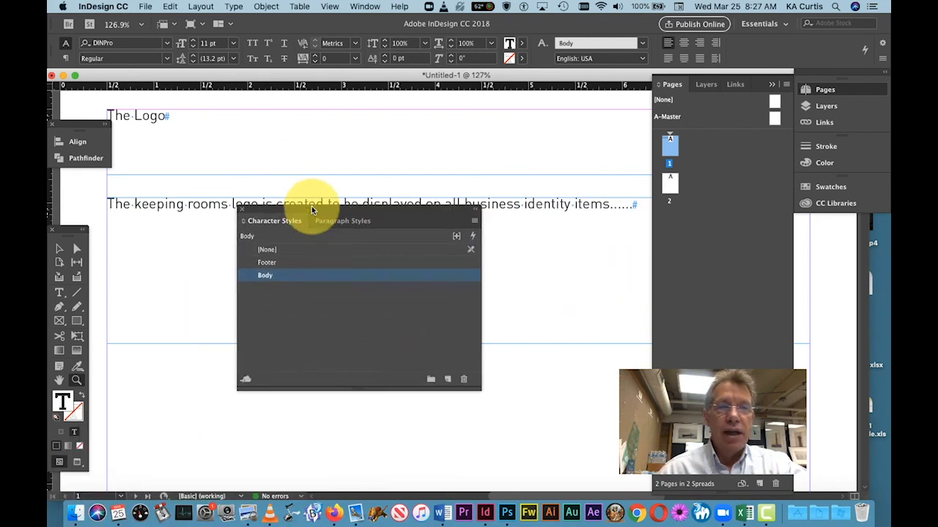
left_click(299, 308)
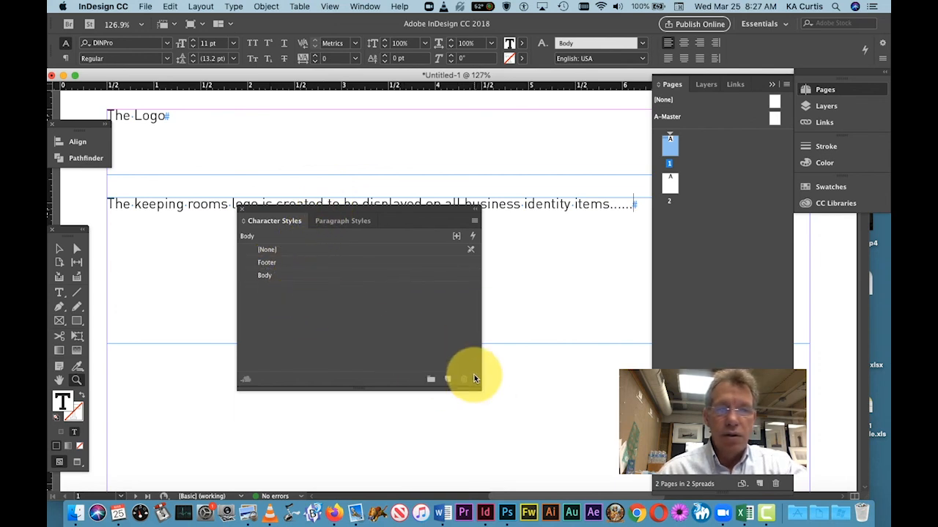
left_click(447, 379)
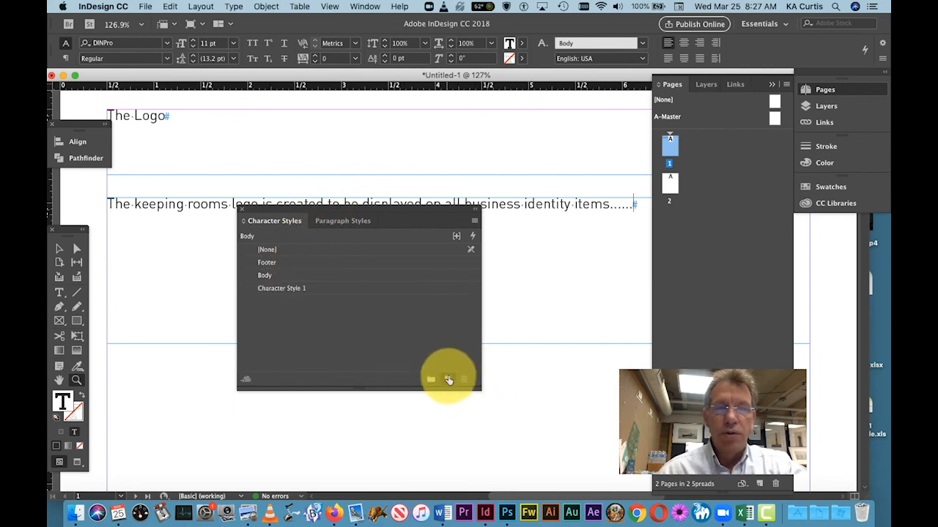
double_click(288, 291)
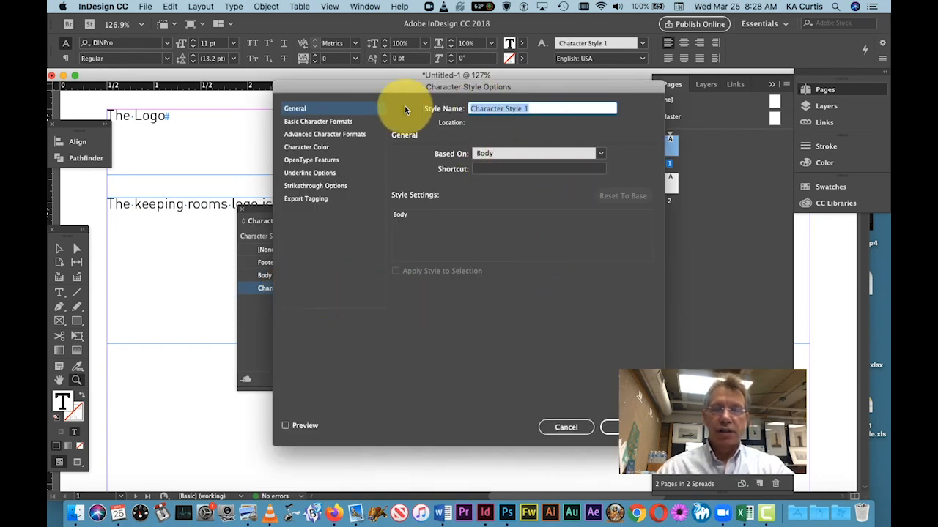
type("Titles")
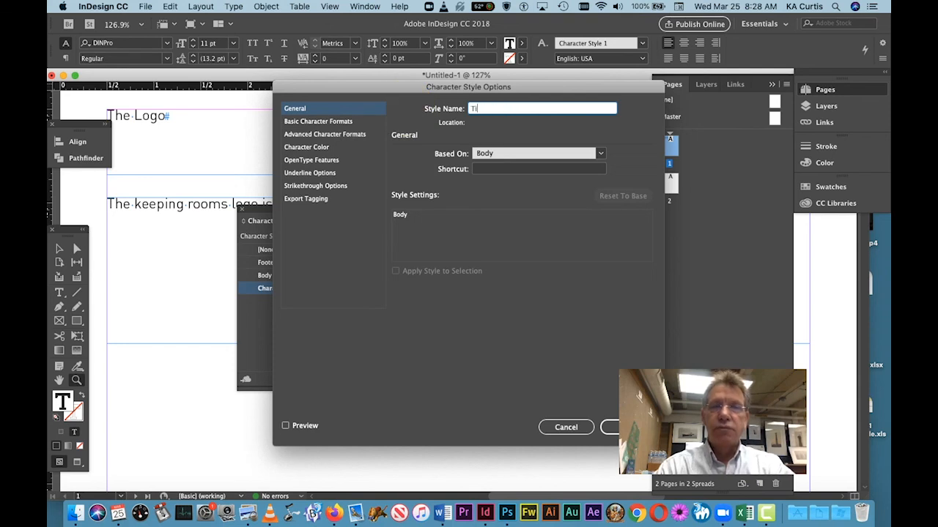
Step: Set the Titles style's basic character formats to Bold and 24 pt, and save the style
left_click(333, 121)
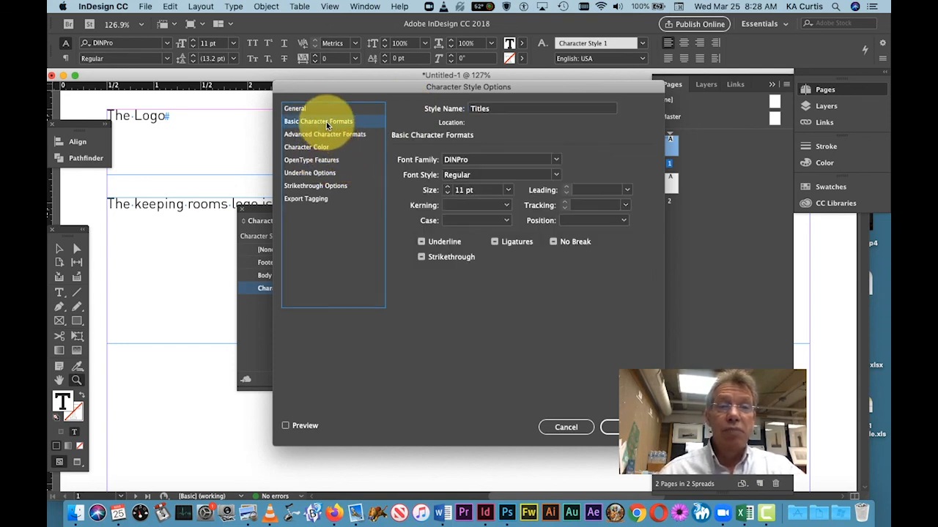
left_click(557, 175)
left_click(477, 223)
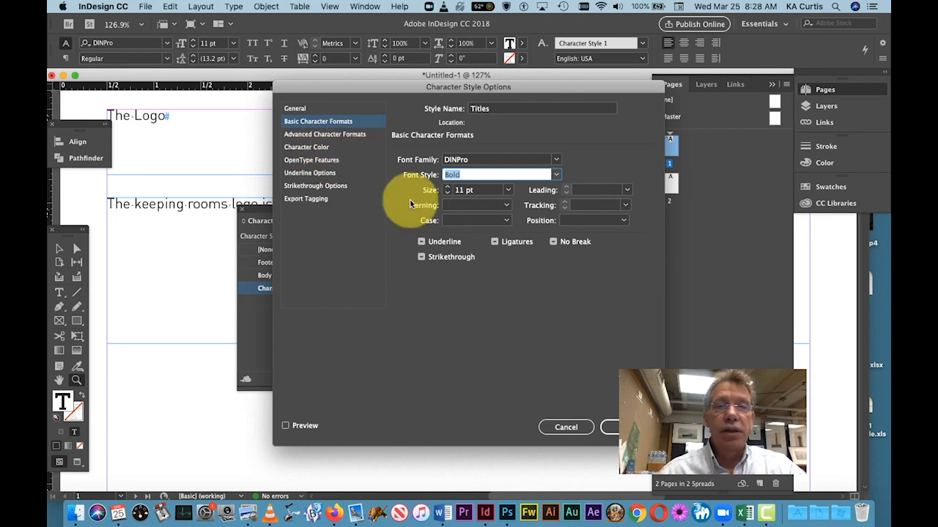
left_click(507, 190)
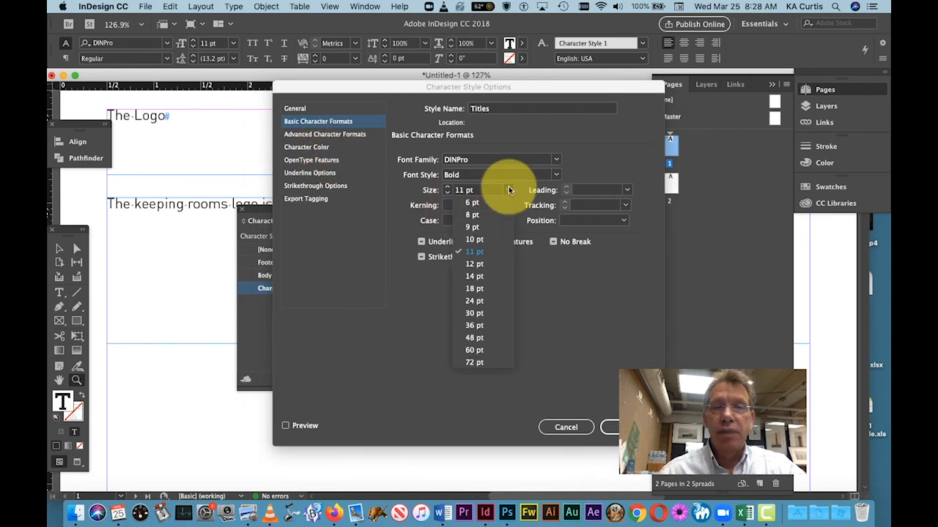
left_click(474, 300)
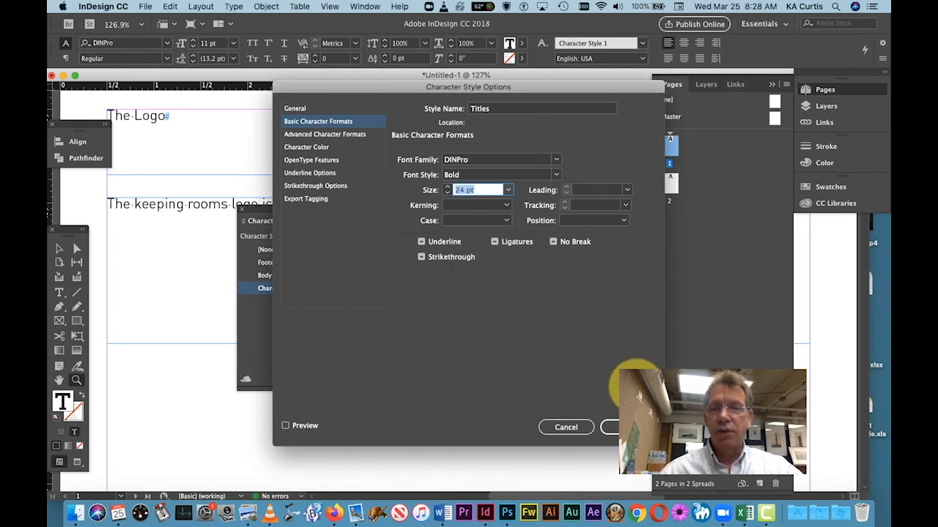
left_click(610, 427)
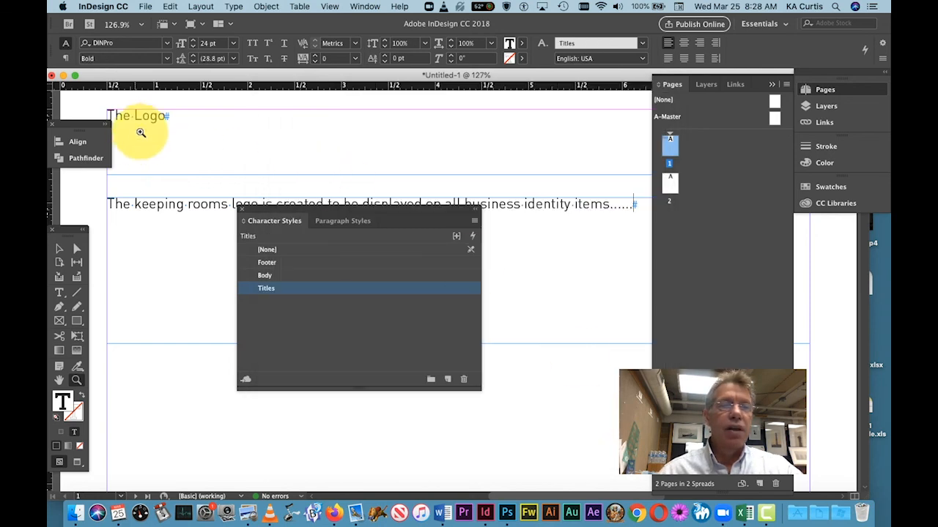
Step: Apply the Titles character style to the whole "The Logo" heading and deselect its frame
left_click(60, 250)
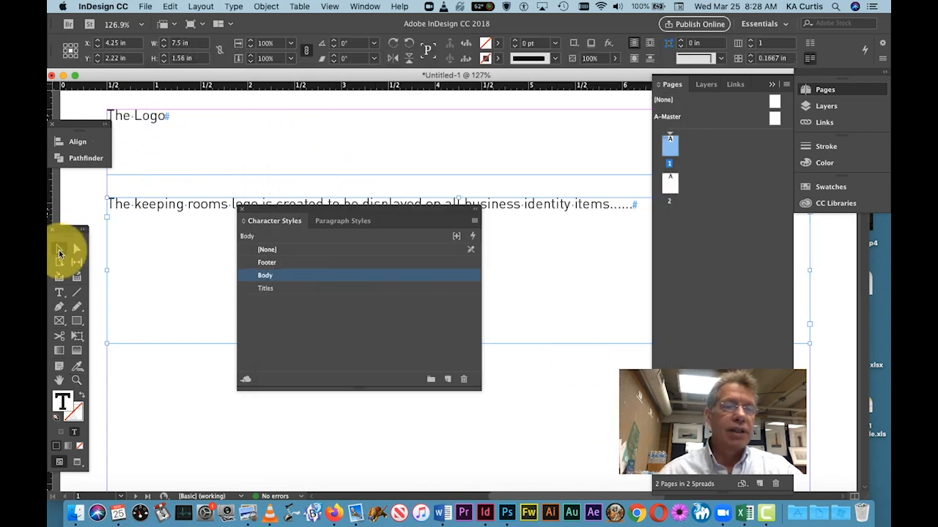
left_click(60, 293)
double_click(149, 116)
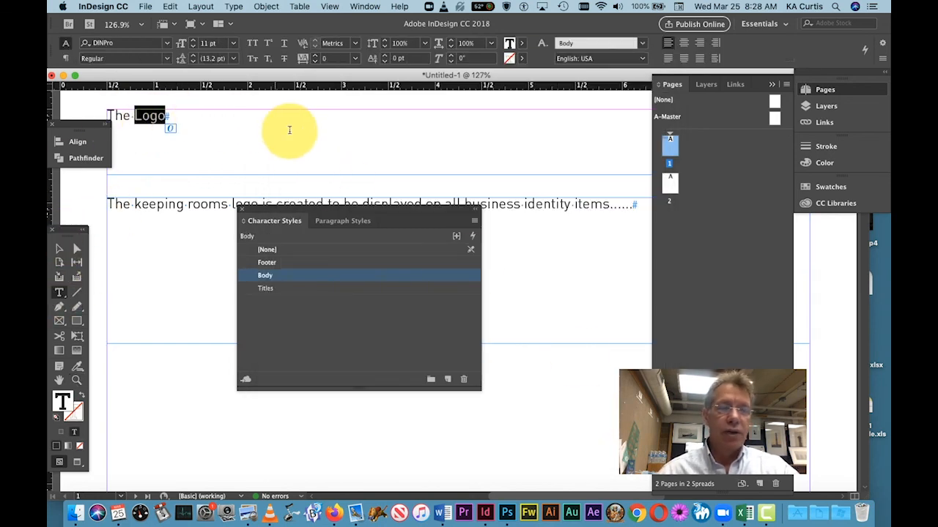
triple_click(297, 137)
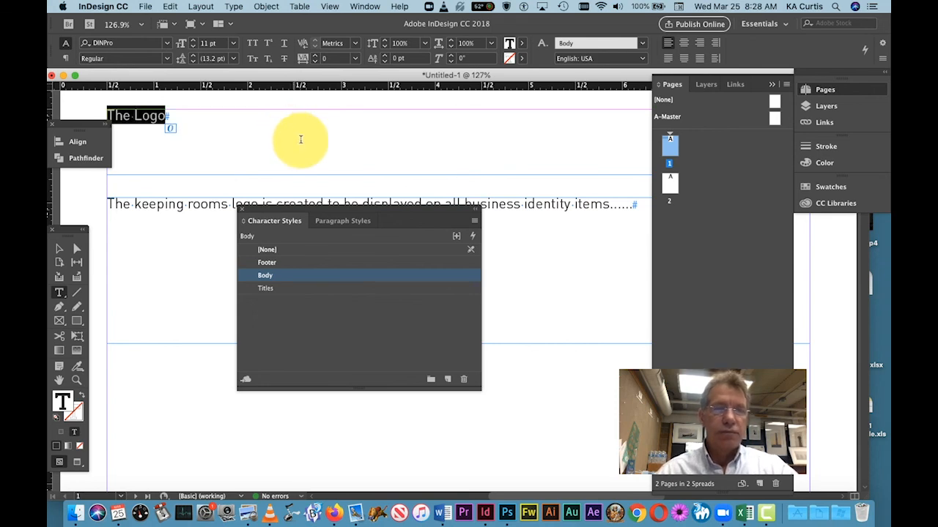
left_click(266, 289)
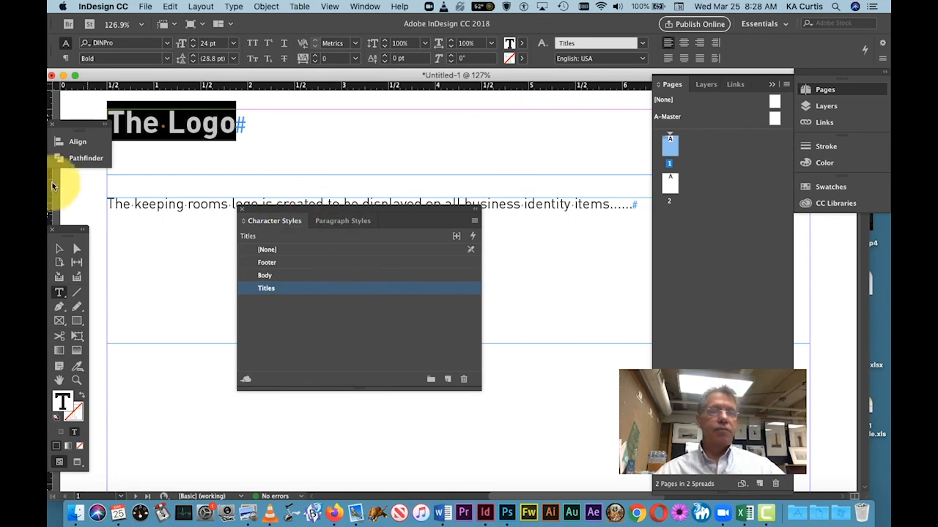
left_click(60, 249)
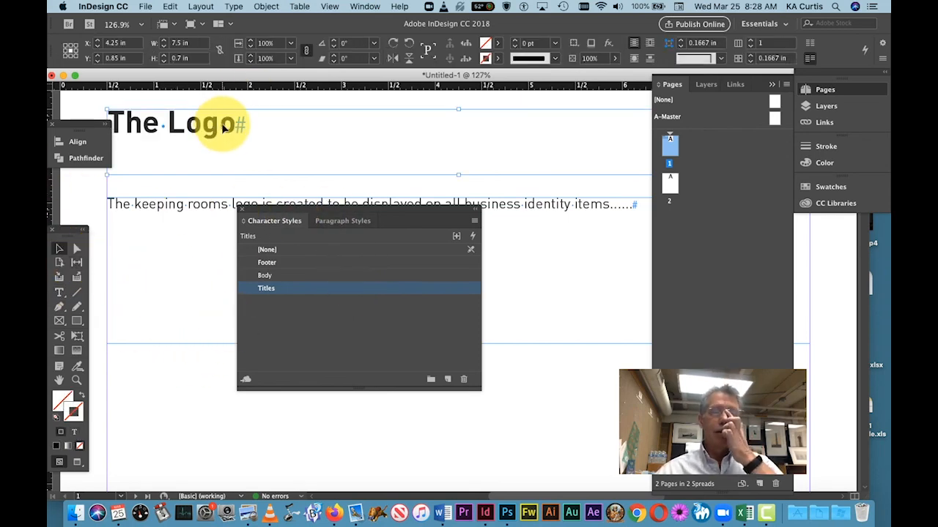
left_click(562, 408)
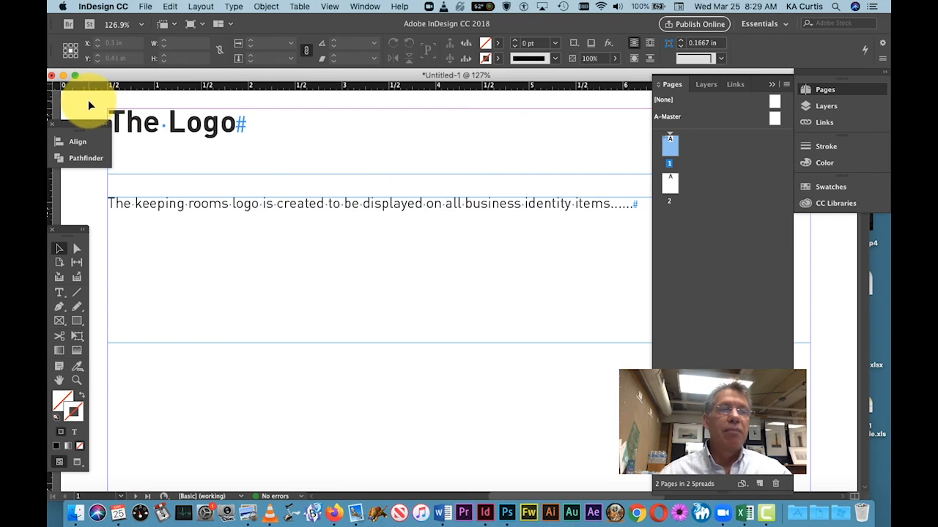
Step: Copy the heading and body text frames from page 1 and paste them in place on page 2
left_click_drag(91, 99, 391, 359)
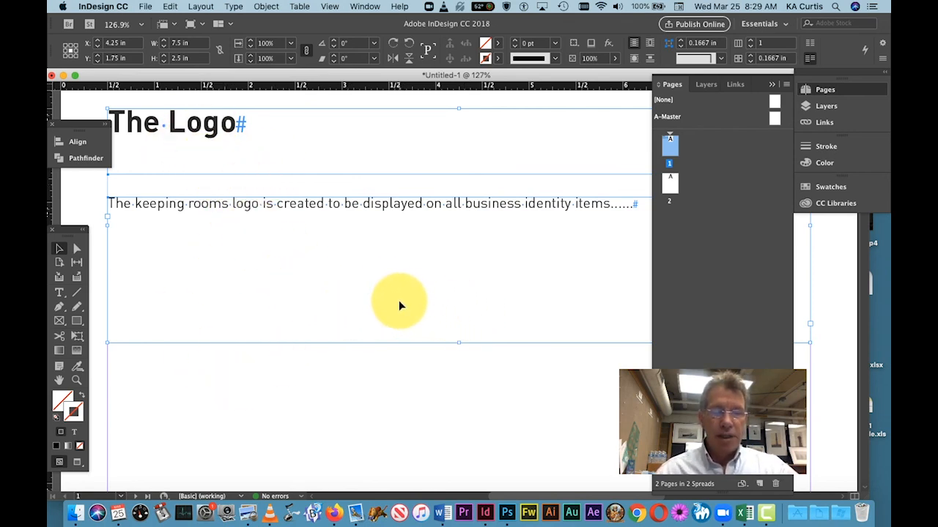
double_click(669, 183)
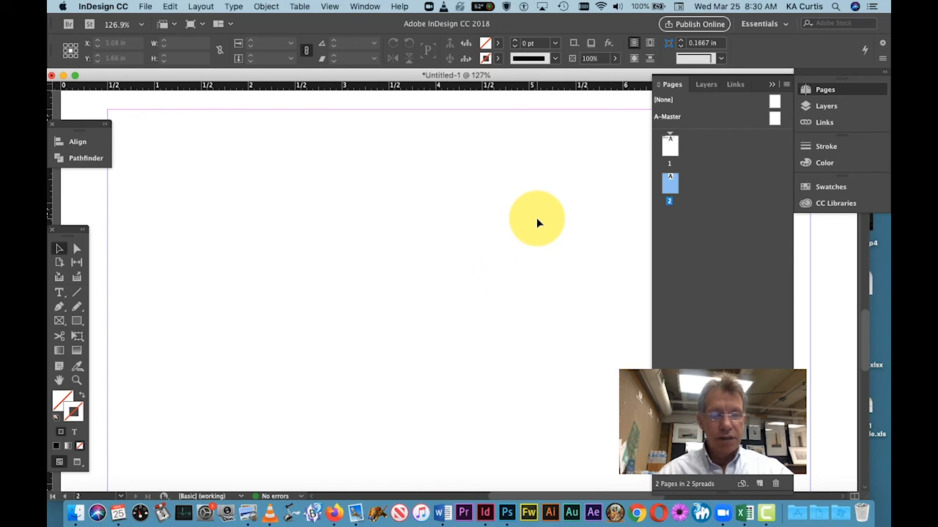
key("ctrl+alt+shift+v")
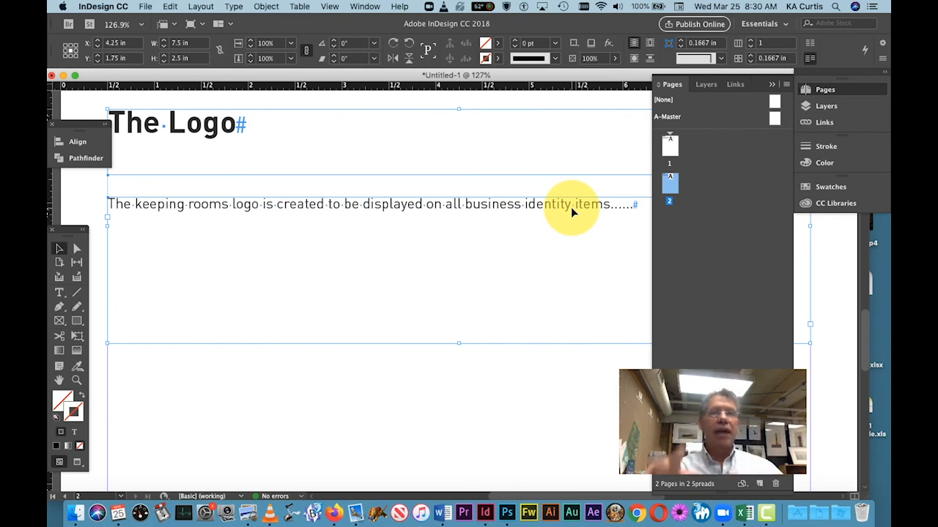
left_click(173, 5)
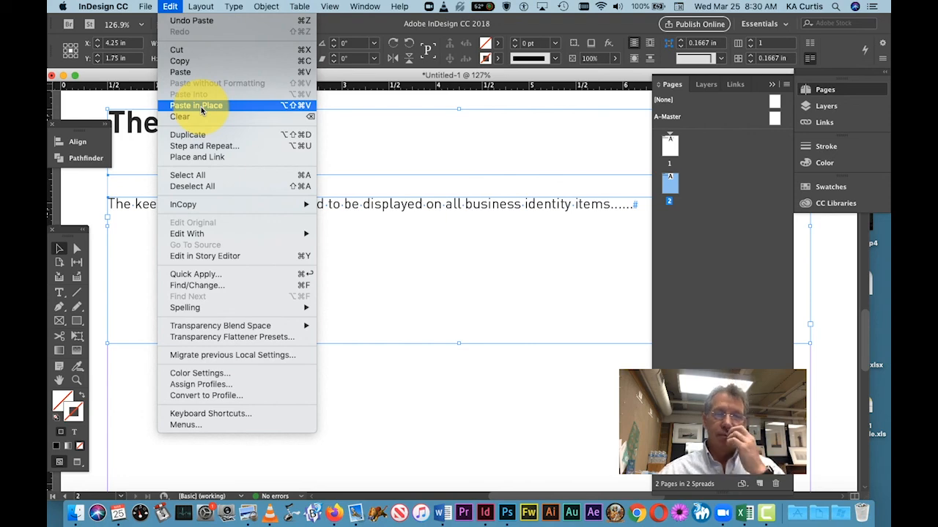
left_click(458, 238)
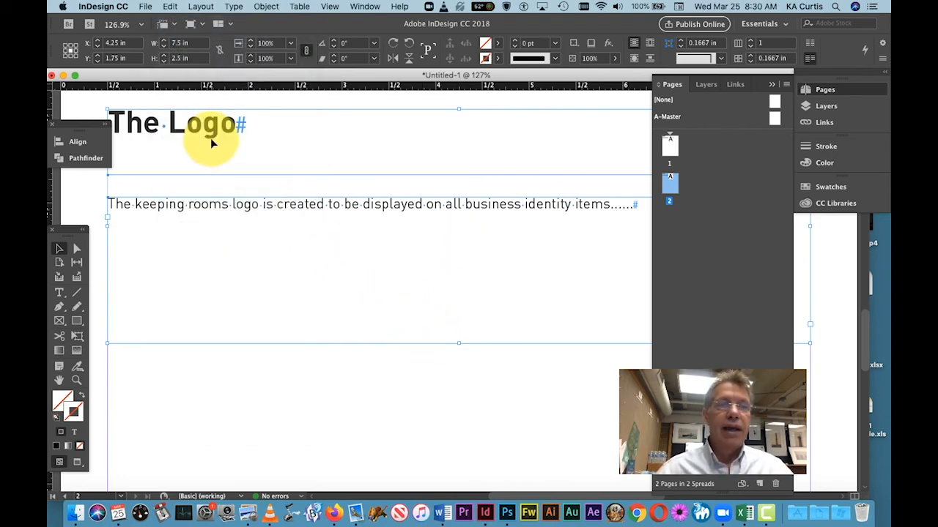
Step: Change the heading on page 2 to "The Palette Colors"
double_click(209, 127)
double_click(210, 126)
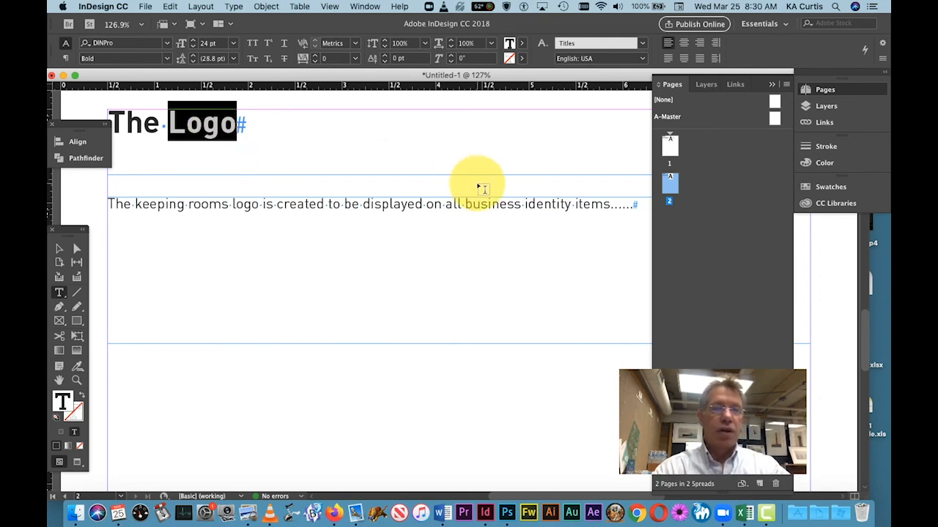
type("Pl")
key("BackSpace")
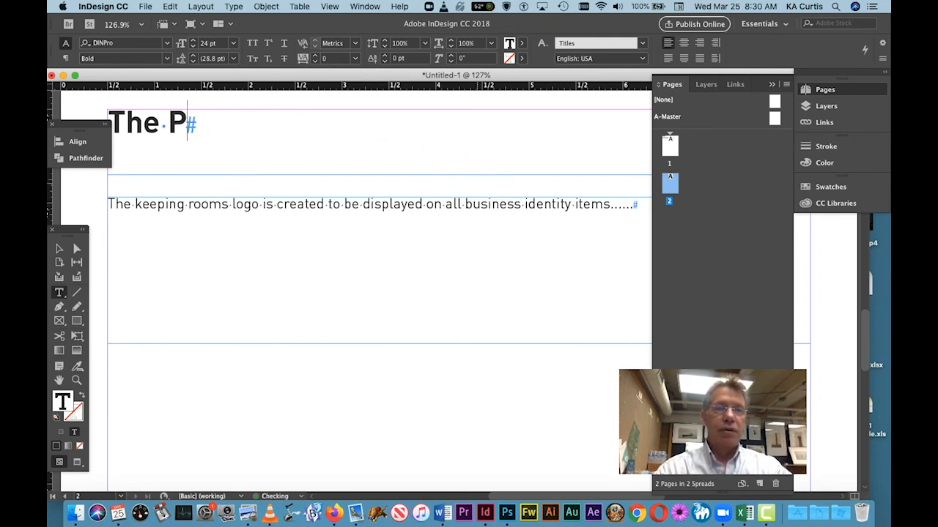
type("alette")
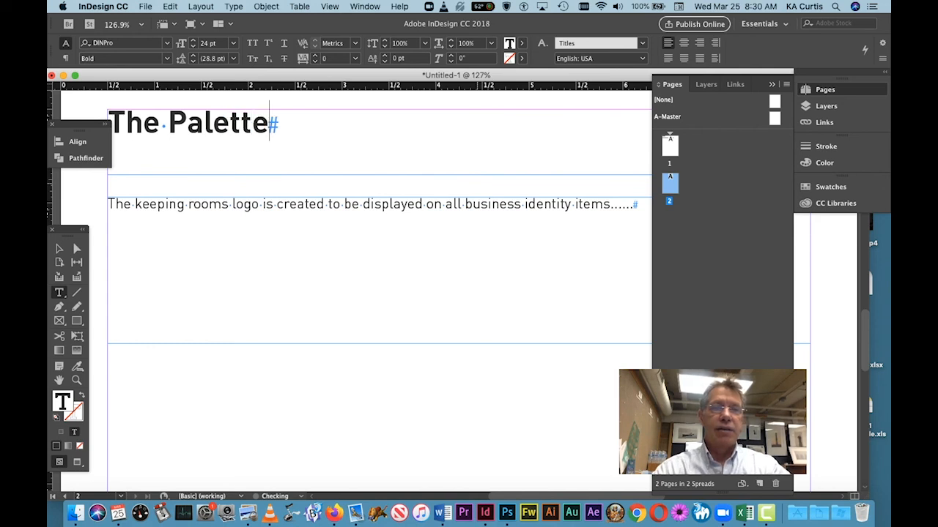
type(" col")
key("BackSpace")
key("BackSpace")
key("BackSpace")
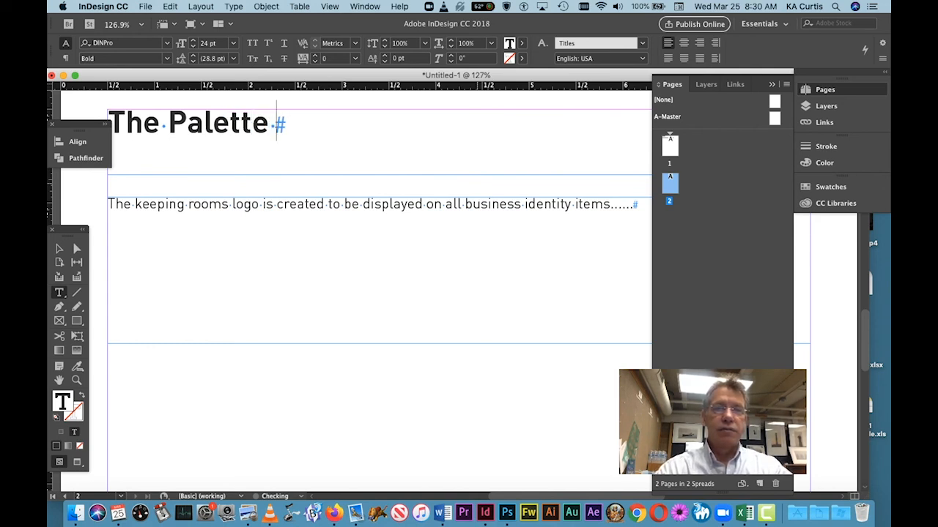
type("Colors")
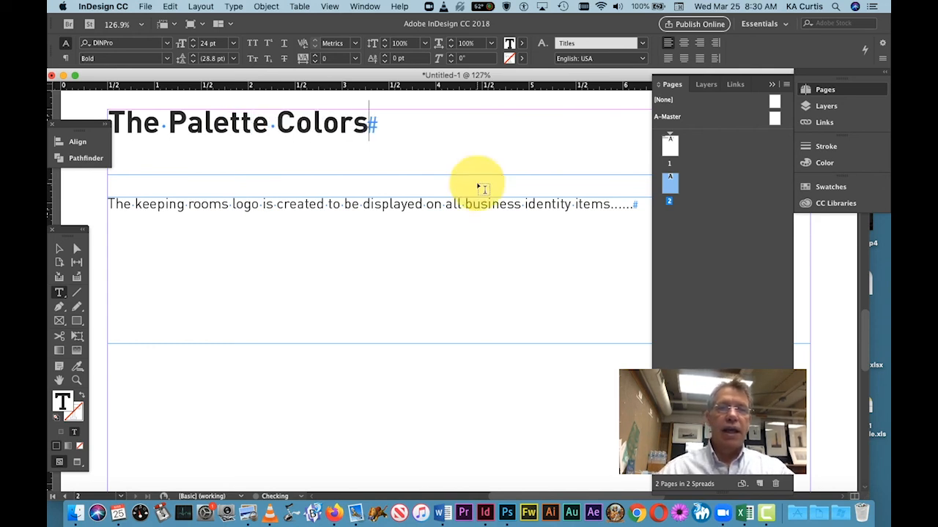
Step: Replace the body text on page 2 with "The logo is best ......" and leave the text frame
left_click(261, 241)
key("super+a")
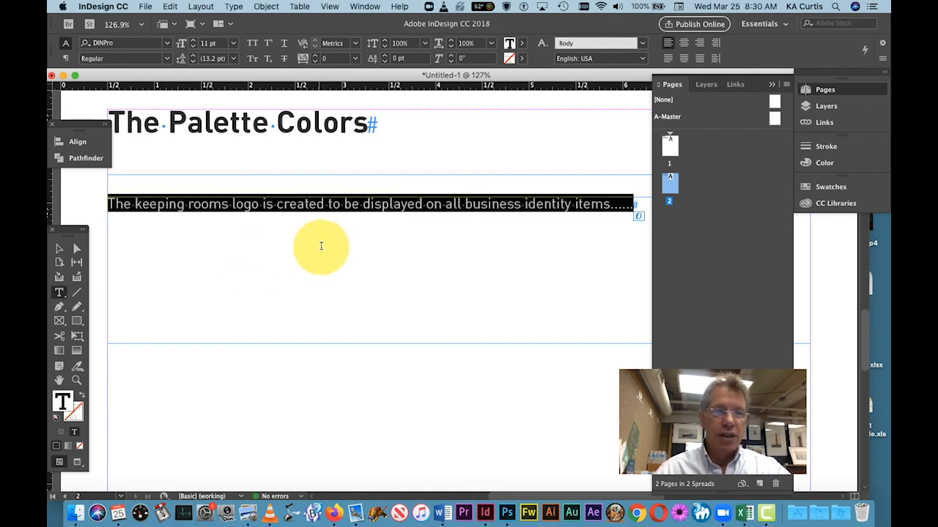
key("BackSpace")
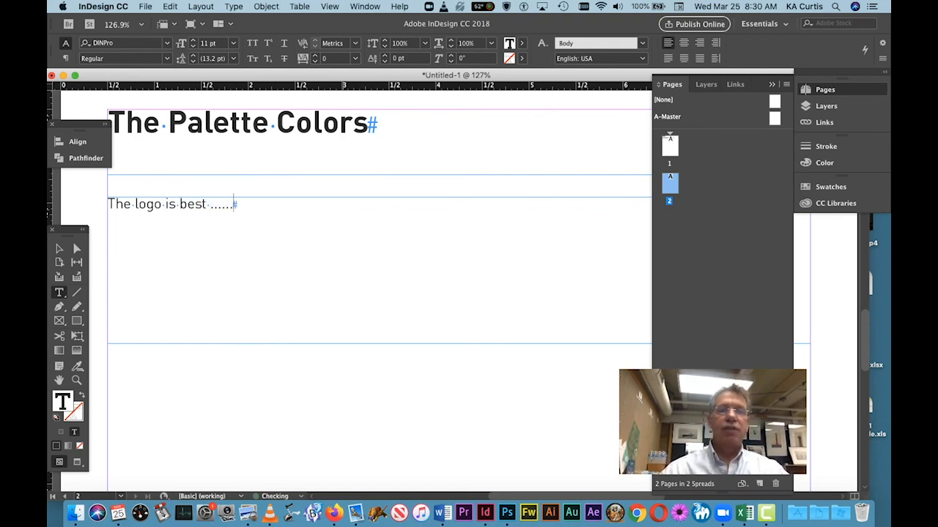
left_click(468, 356)
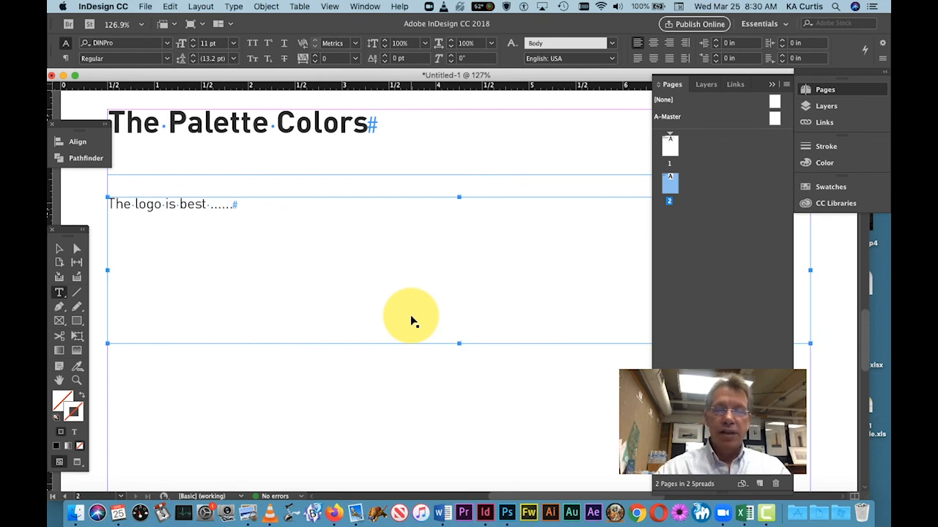
Step: Draw a rectangle about 5 in wide and 1.48 in high below the body text frame, overhanging page 2's left edge
key("super+minus")
key("super+minus")
key("super+minus")
key("super+minus")
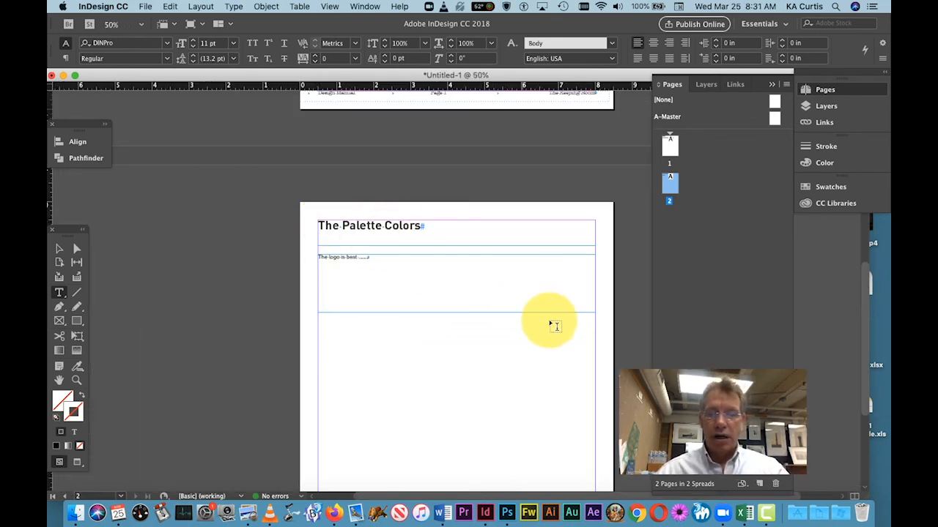
scroll(621, 340, "down", 5)
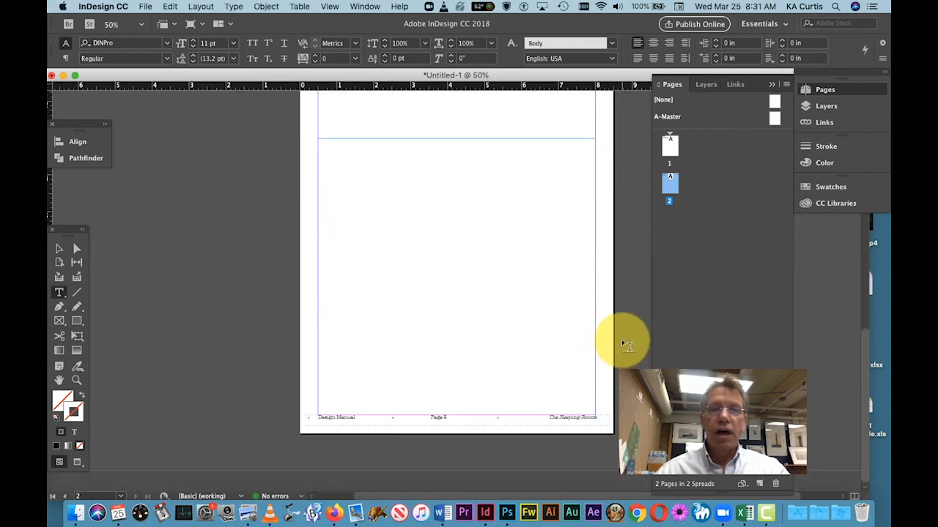
scroll(621, 340, "up", 2)
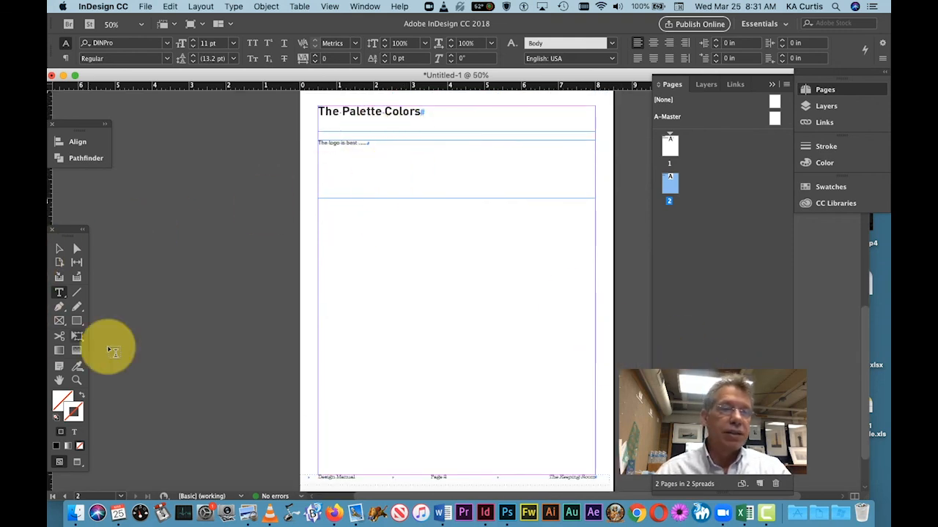
left_click(64, 322)
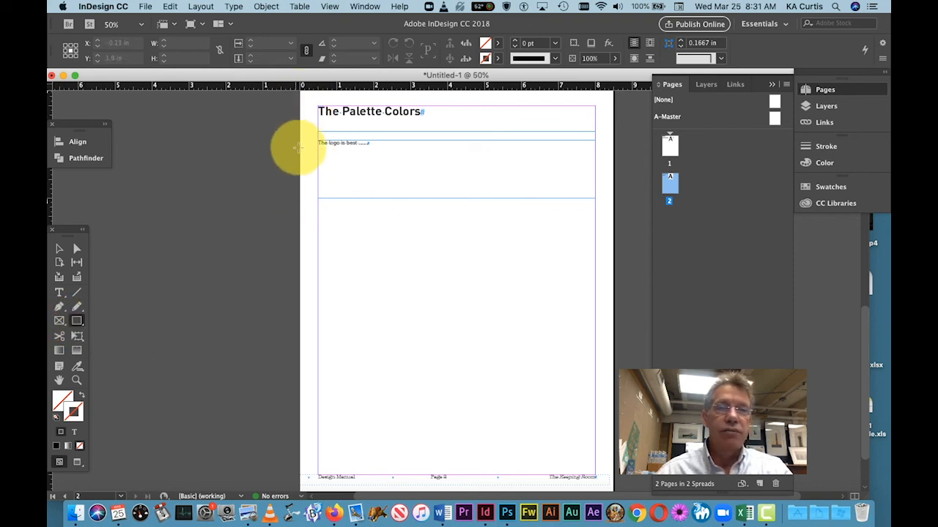
left_click_drag(286, 215, 470, 270)
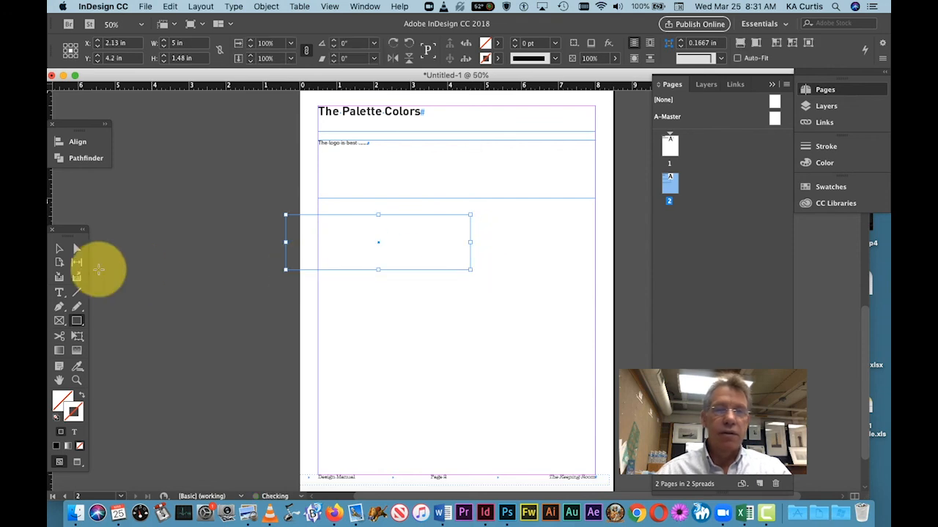
Step: Fill the rectangle with the red C=15 M=100 Y=100 swatch at a 23% tint
left_click(498, 43)
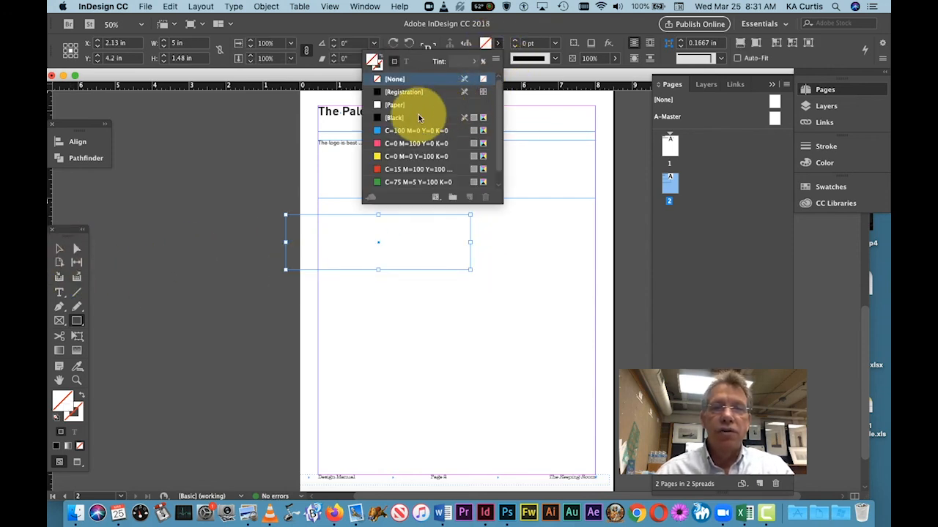
left_click(399, 169)
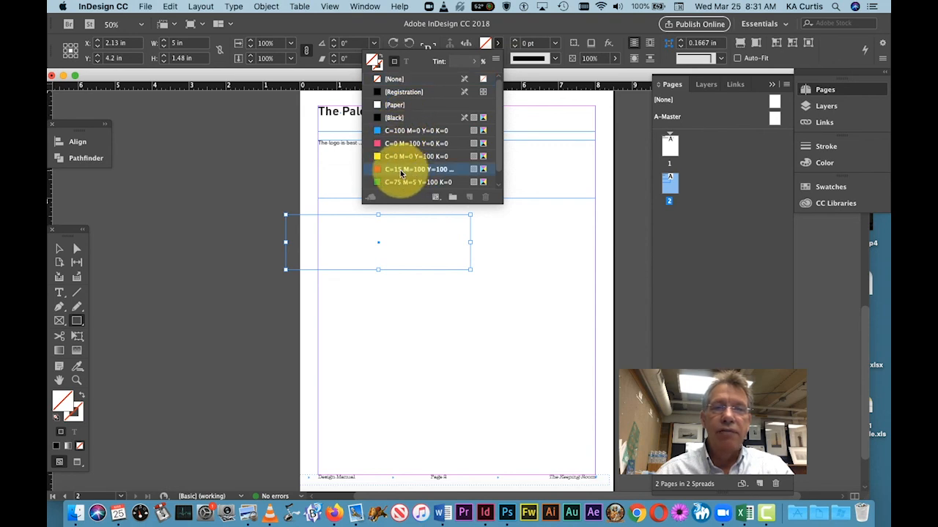
left_click(475, 62)
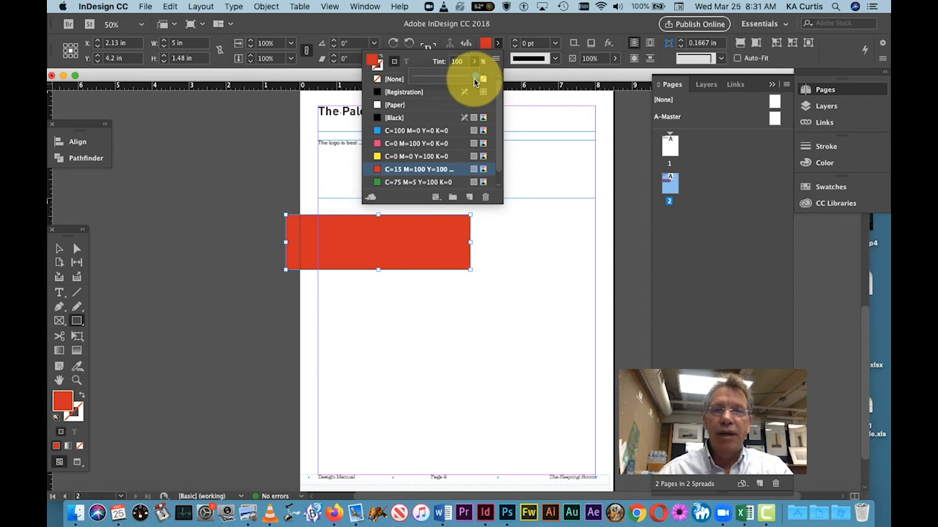
left_click_drag(477, 80, 427, 85)
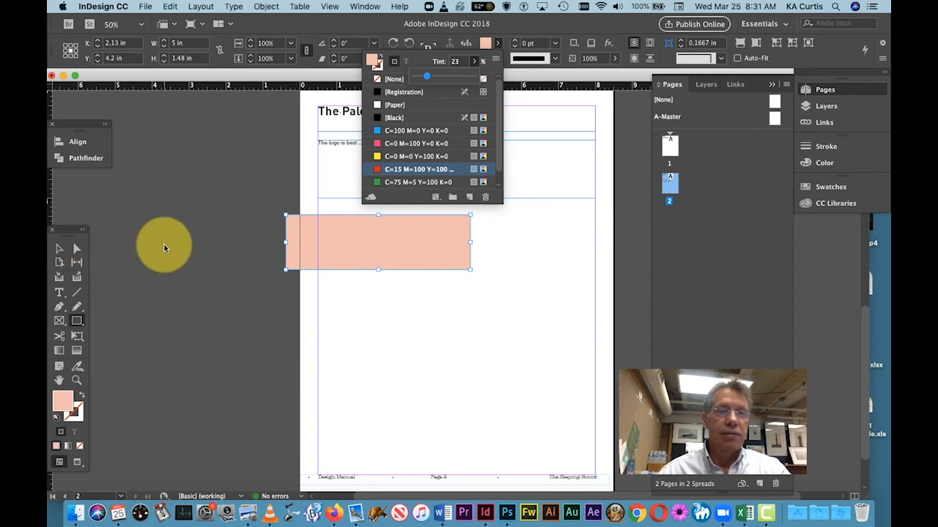
left_click(251, 255)
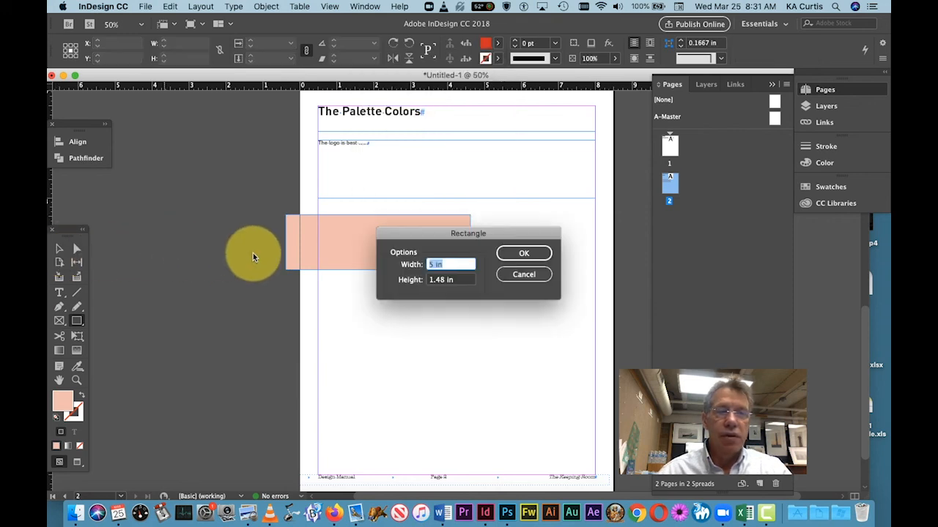
left_click(524, 273)
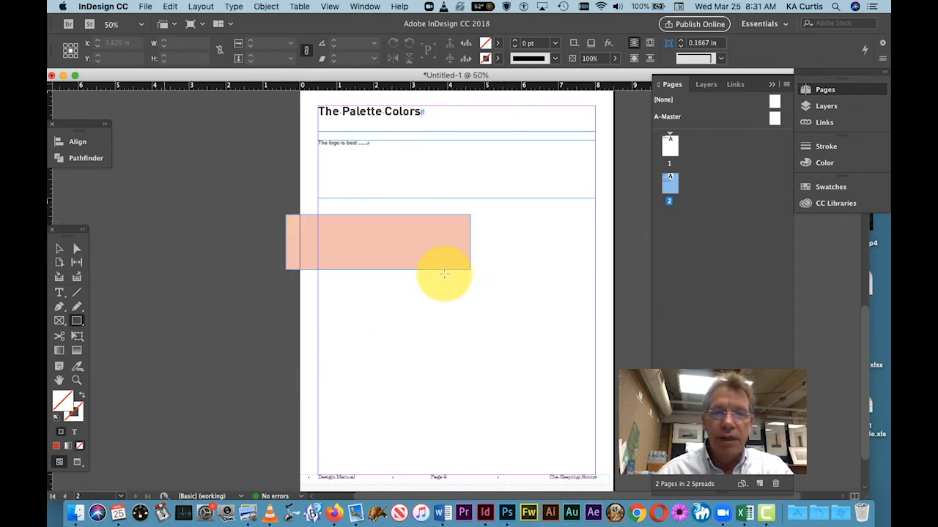
Step: Pull the rectangle's left side in to the page edge, making it about 4.63 in wide, and deselect it
left_click(61, 249)
left_click(292, 243)
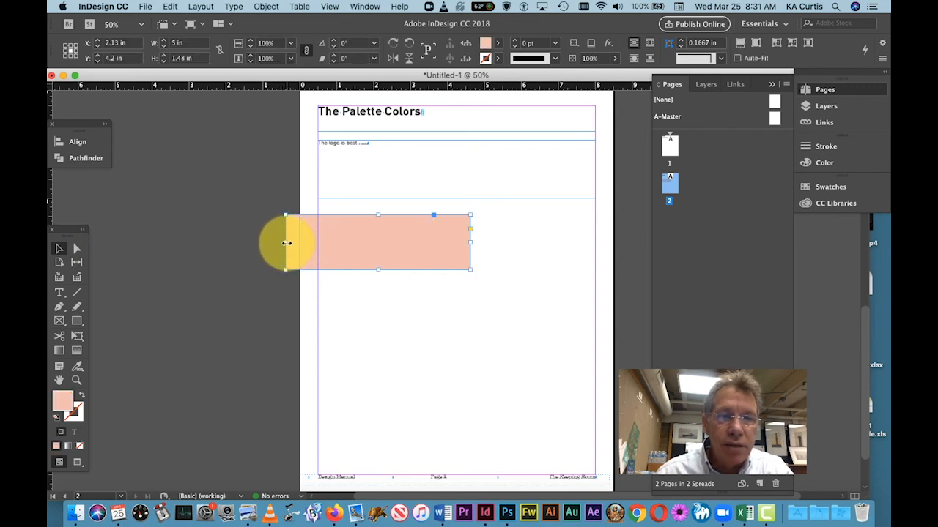
left_click_drag(286, 242, 299, 242)
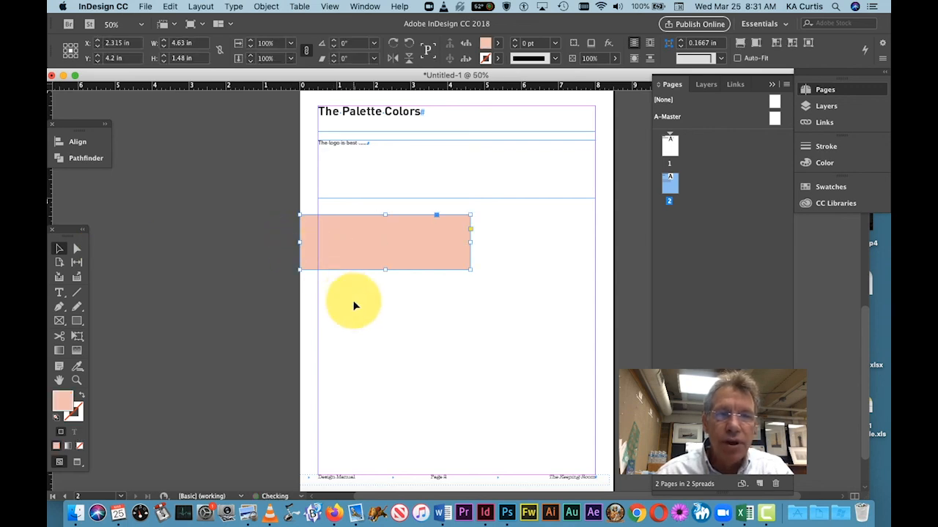
left_click(198, 227)
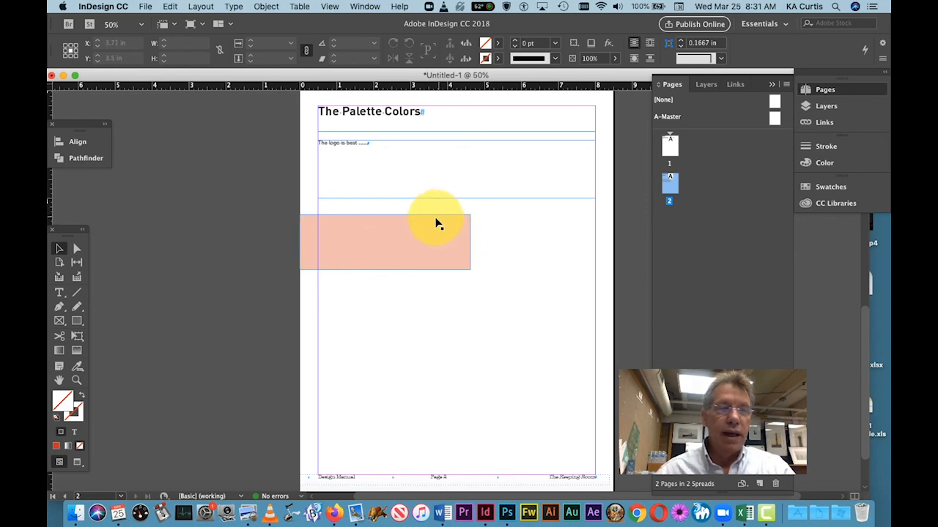
Step: Move the tinted rectangle up over the "The Palette Colors" heading and send it to the back
left_click_drag(421, 239, 418, 119)
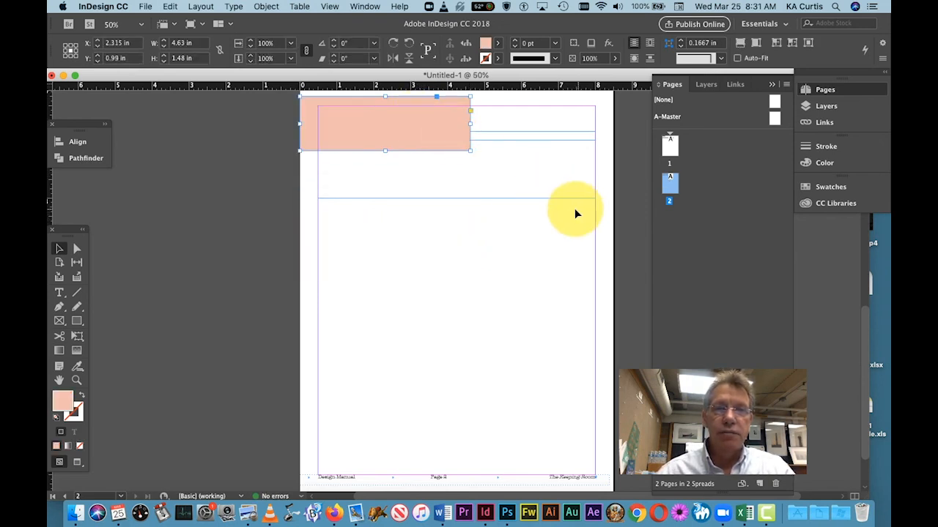
left_click(266, 7)
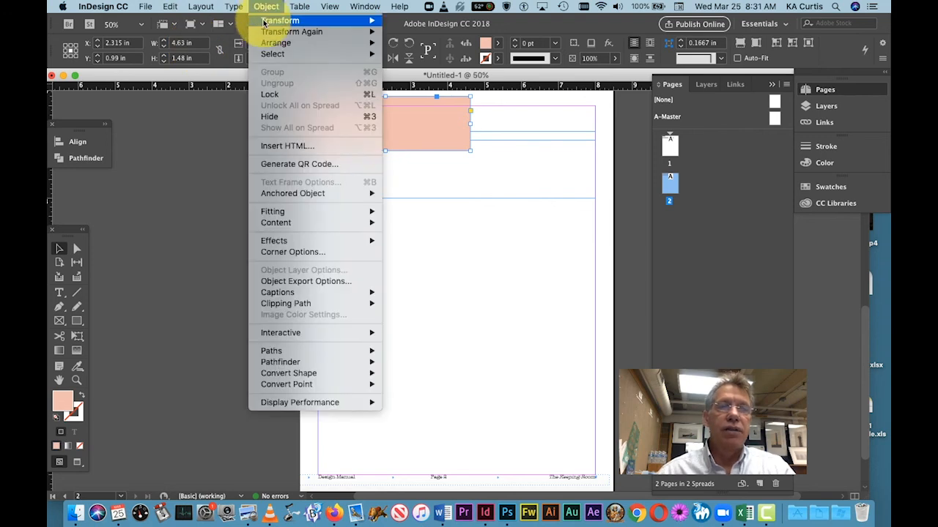
mouse_move(271, 42)
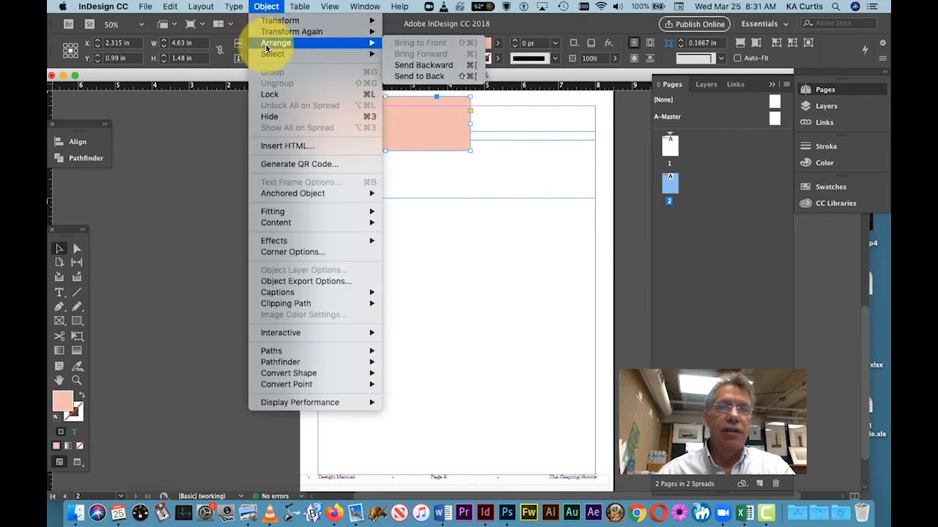
left_click(449, 75)
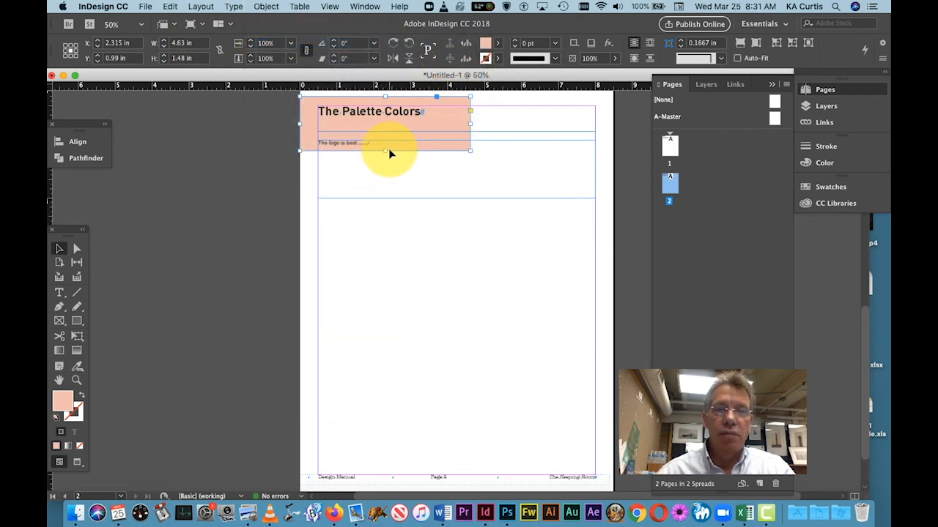
Step: Reduce the rectangle's height to about 0.77 in, shorten its right end to behind the word "Colors", and deselect it
left_click_drag(388, 152, 387, 125)
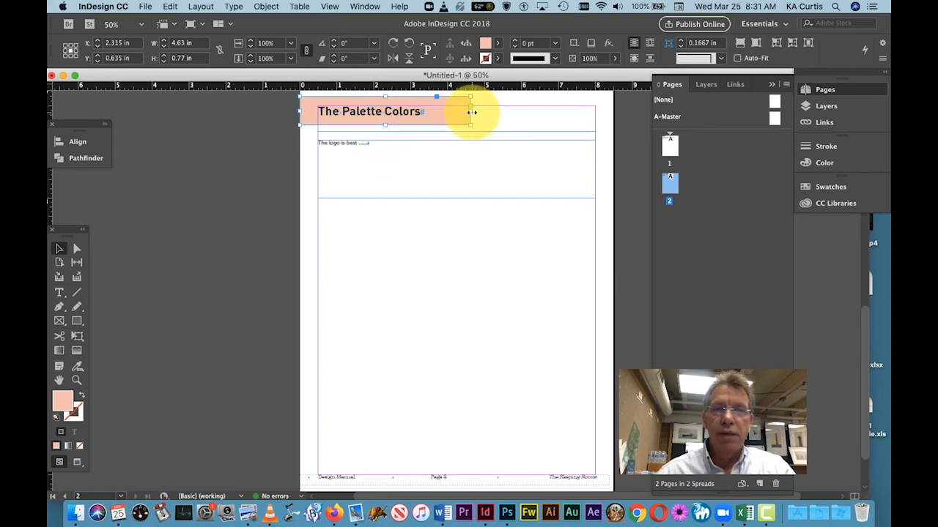
left_click_drag(471, 112, 400, 111)
left_click(209, 187)
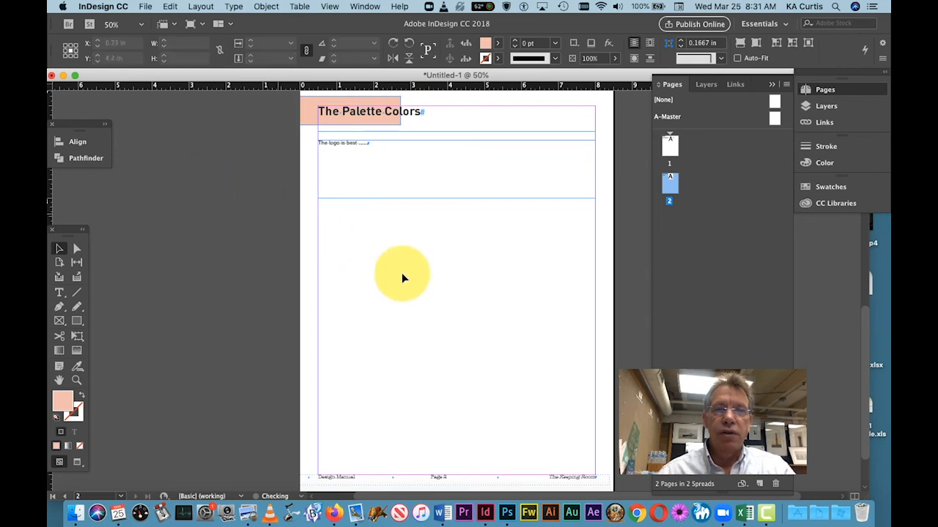